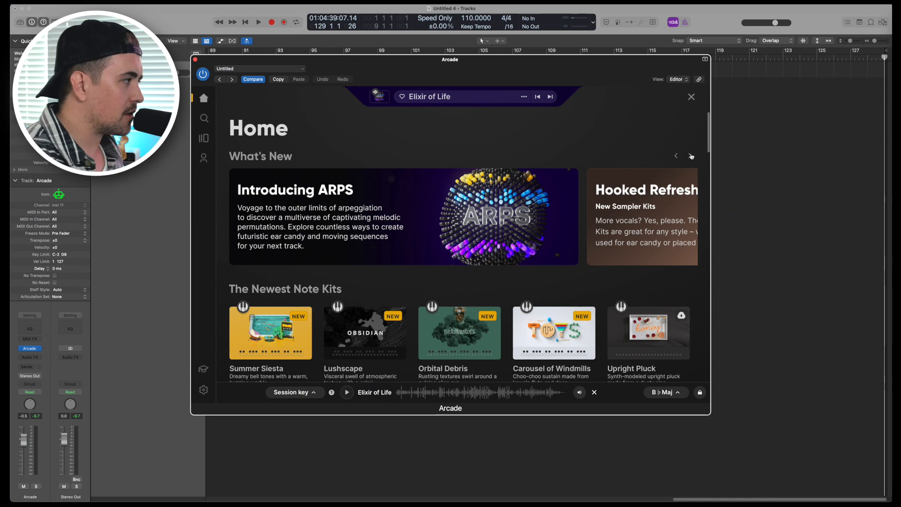
# Browse the Lines library and open the Arps line page.
pyautogui.click(476, 248)
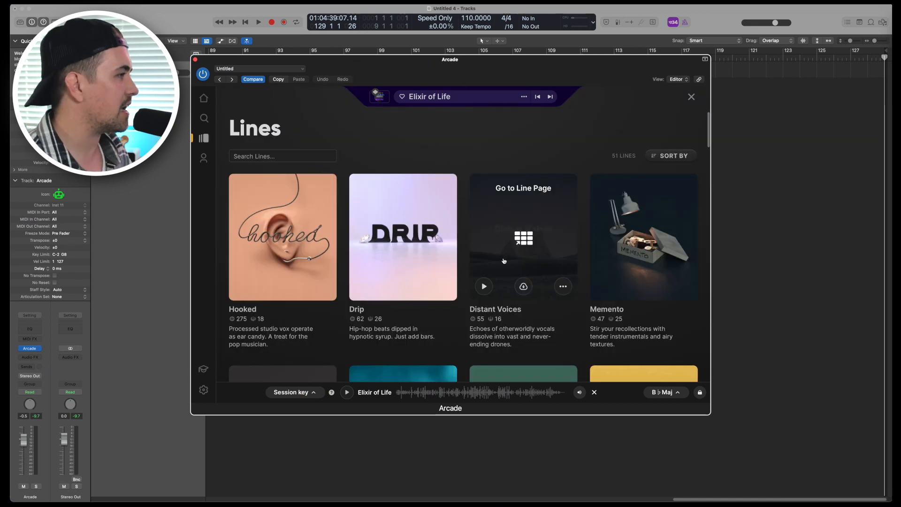
pyautogui.scroll(-10, 502, 259)
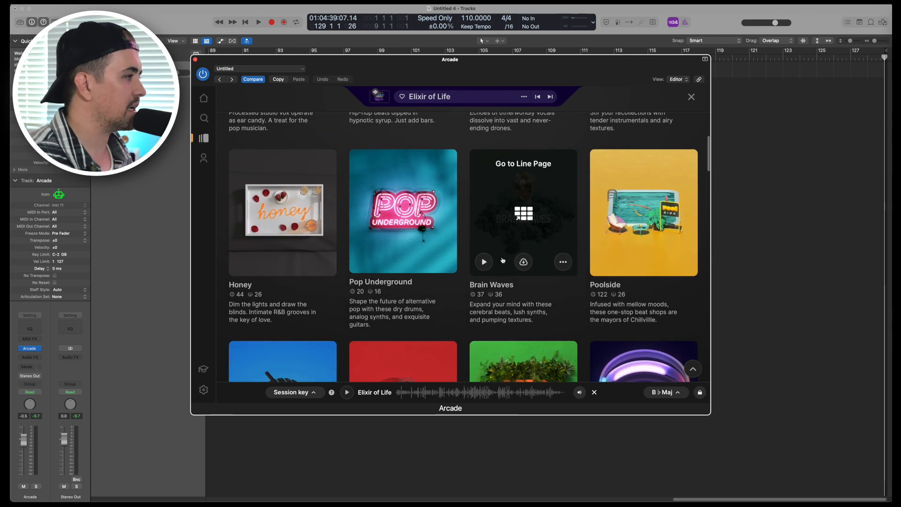
pyautogui.moveTo(516, 256)
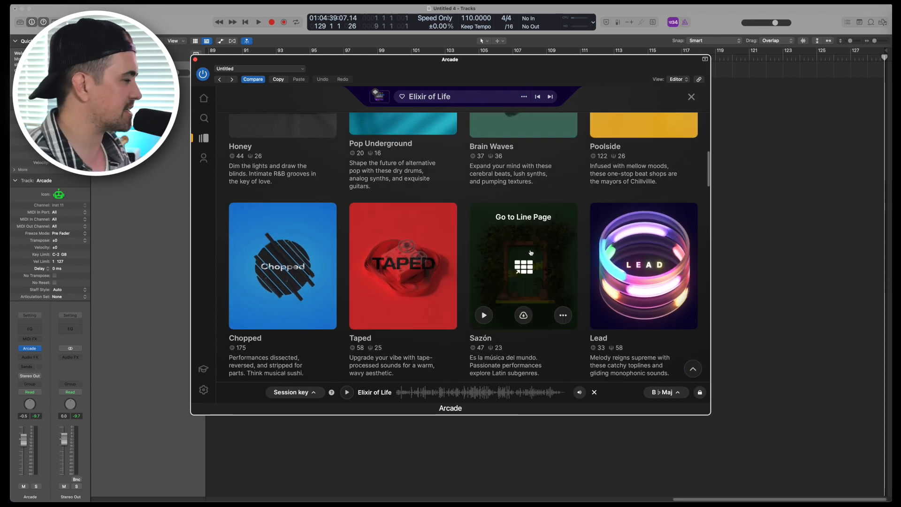
pyautogui.scroll(-10, 531, 252)
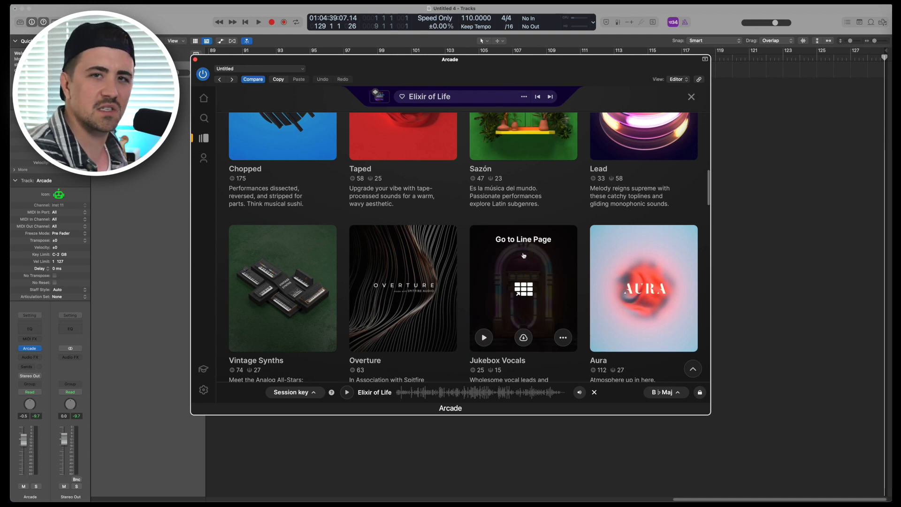
pyautogui.scroll(5, 528, 280)
pyautogui.scroll(-15, 545, 258)
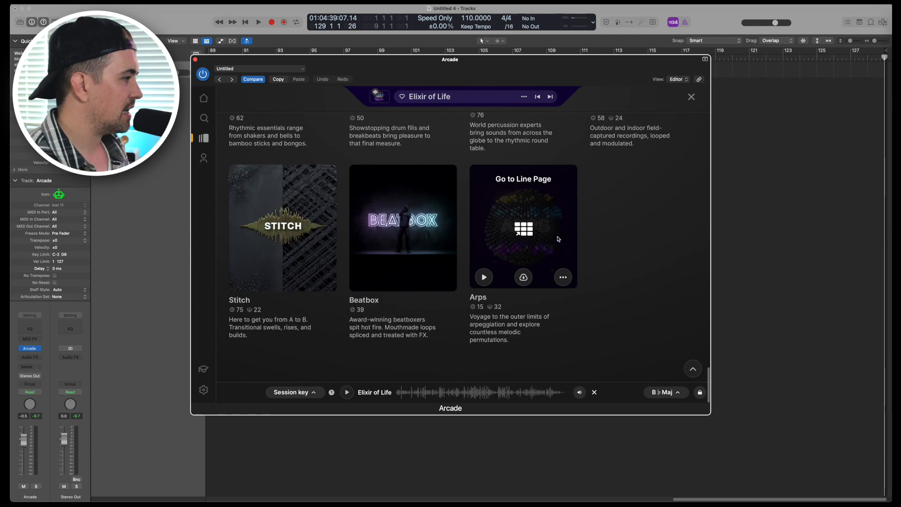
pyautogui.click(558, 239)
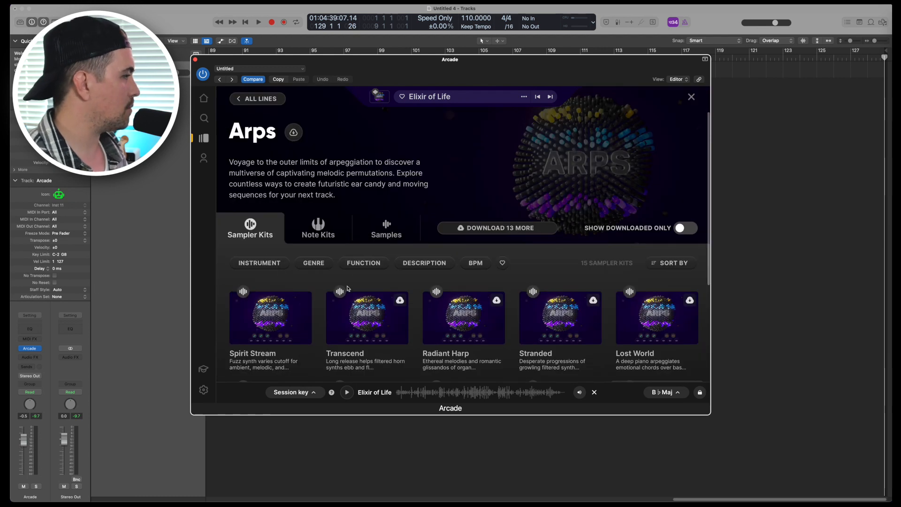
# Preview the Spirit Stream, Transcend and Radiant Harp sampler kits in the Arps line.
pyautogui.scroll(-3, 348, 288)
pyautogui.moveTo(290, 304)
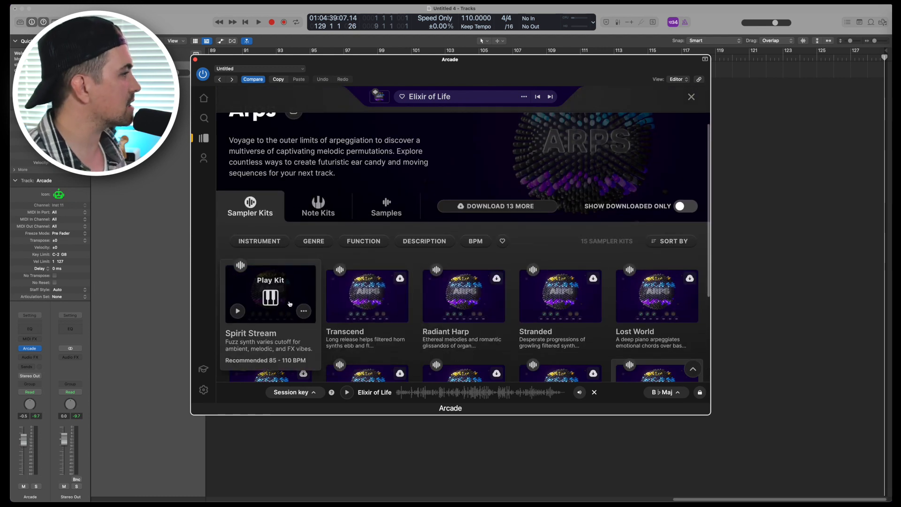
pyautogui.click(238, 310)
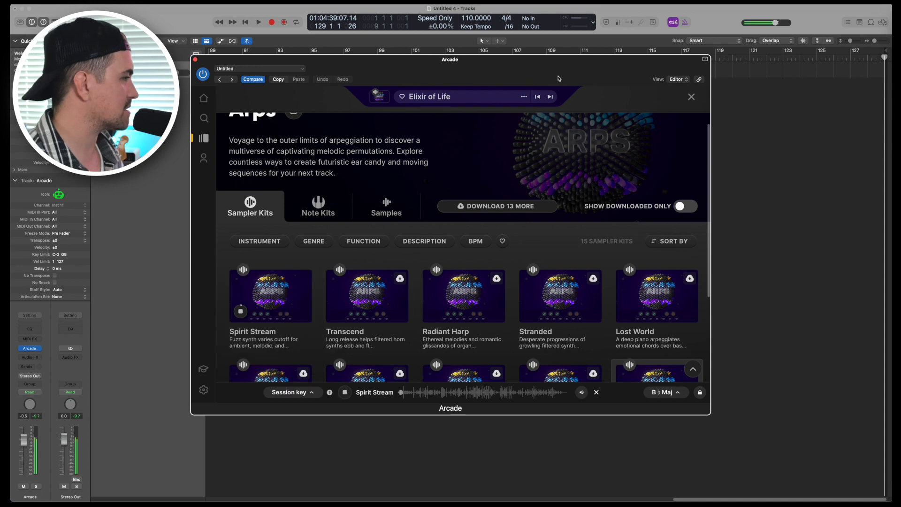
pyautogui.moveTo(426, 287)
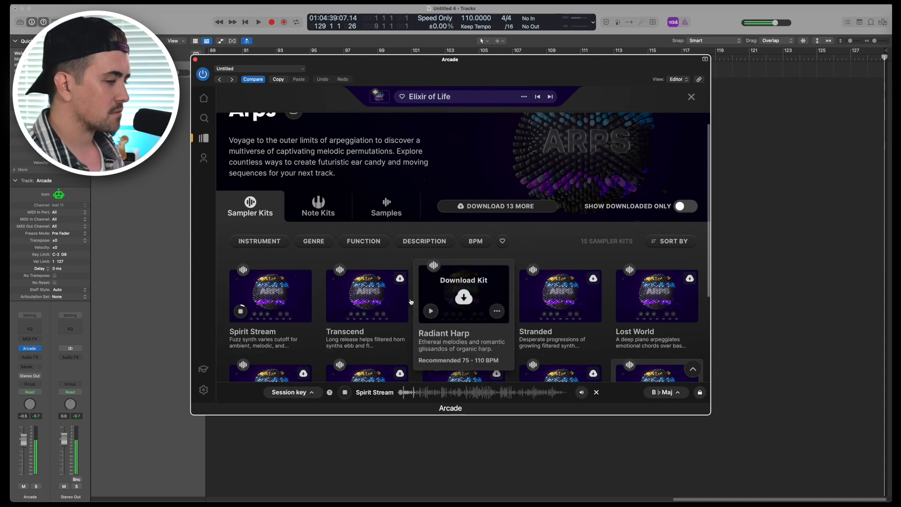
pyautogui.moveTo(361, 319)
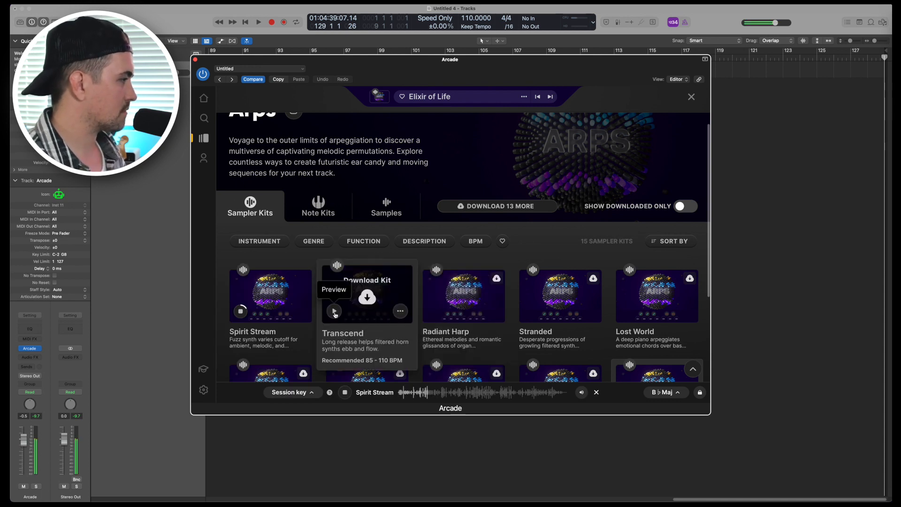
pyautogui.click(335, 312)
pyautogui.moveTo(448, 318)
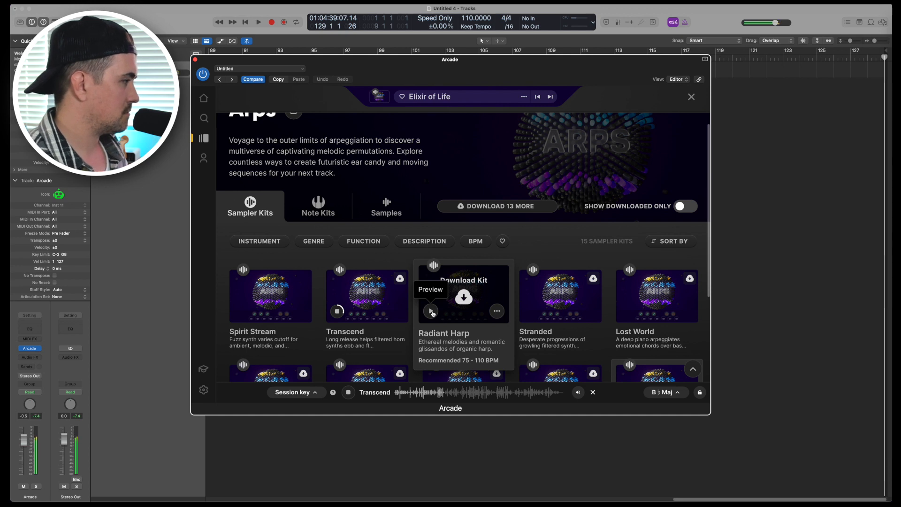
pyautogui.click(431, 311)
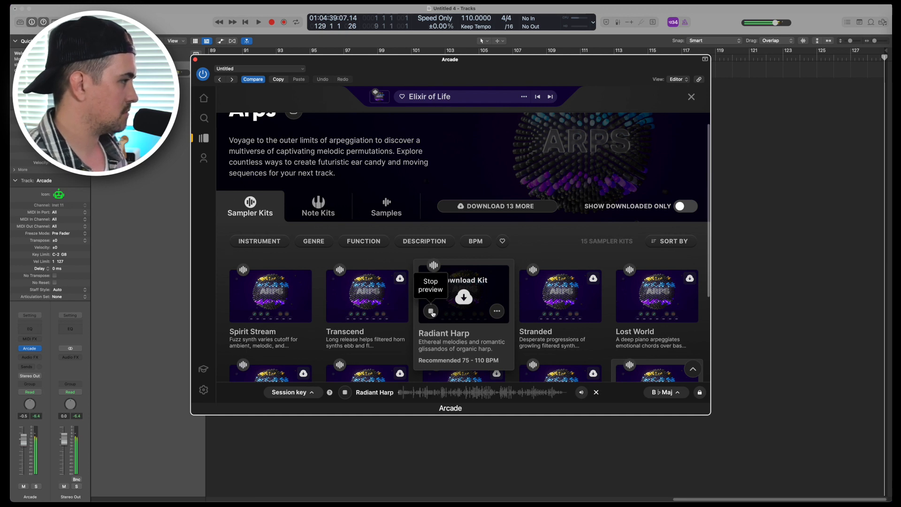
pyautogui.scroll(-2, 572, 301)
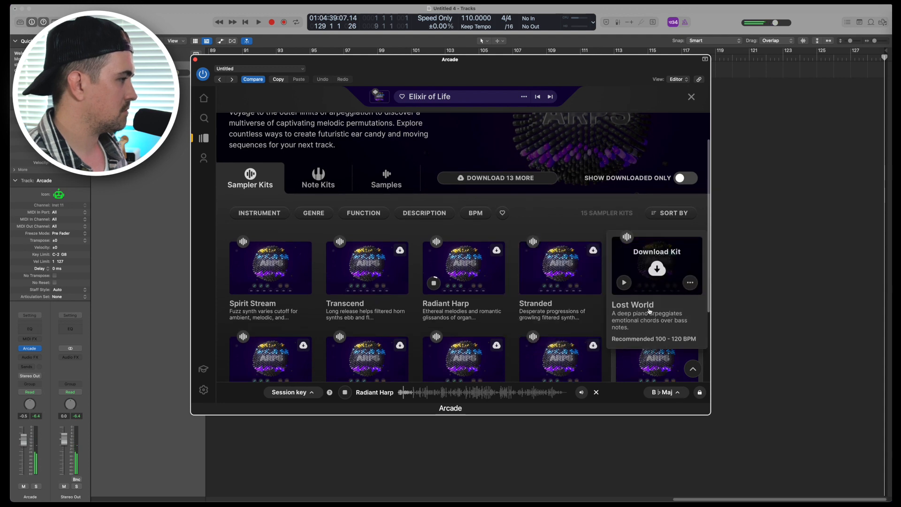
pyautogui.scroll(-1, 644, 310)
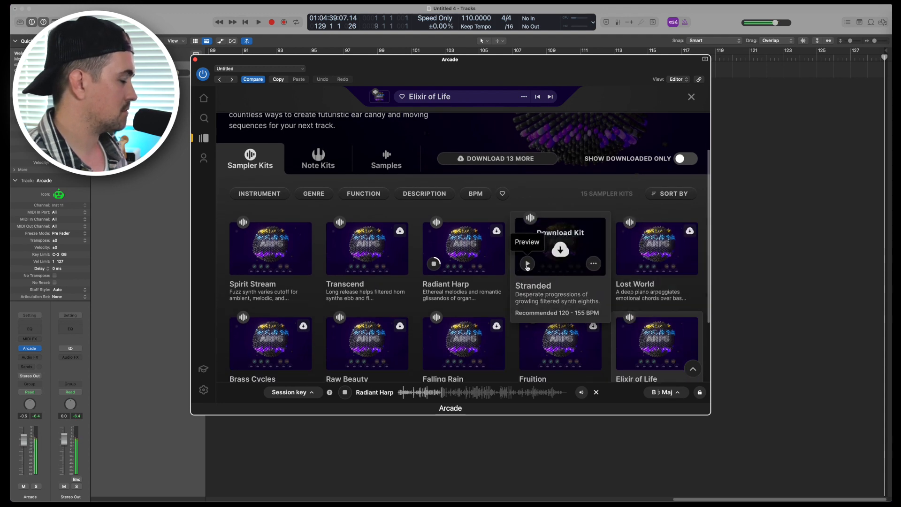
pyautogui.scroll(-1, 527, 266)
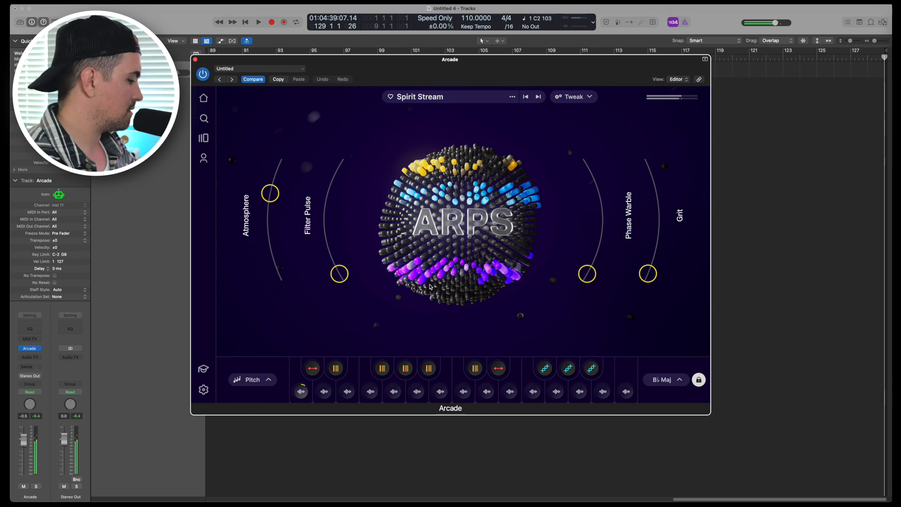
# Audition the Spirit Stream kit's samples and view the Sample Edit settings of one of them.
pyautogui.click(298, 375)
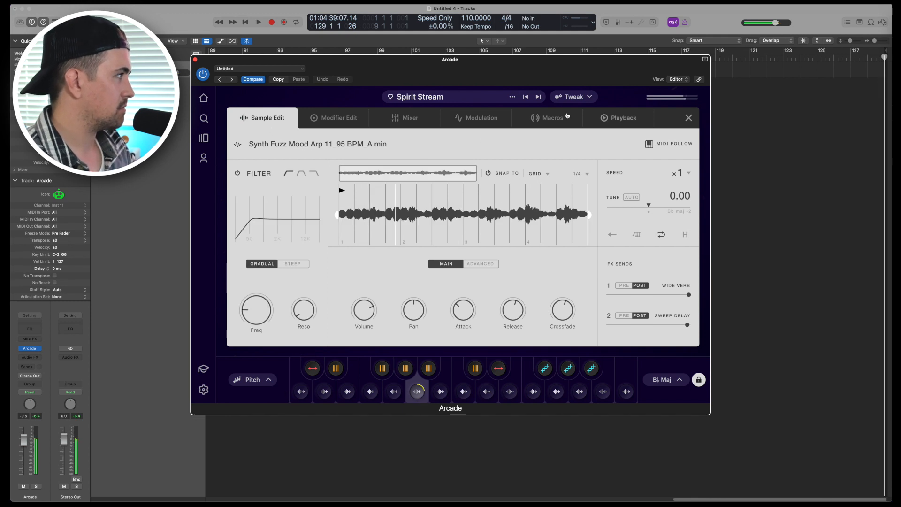
pyautogui.moveTo(419, 381)
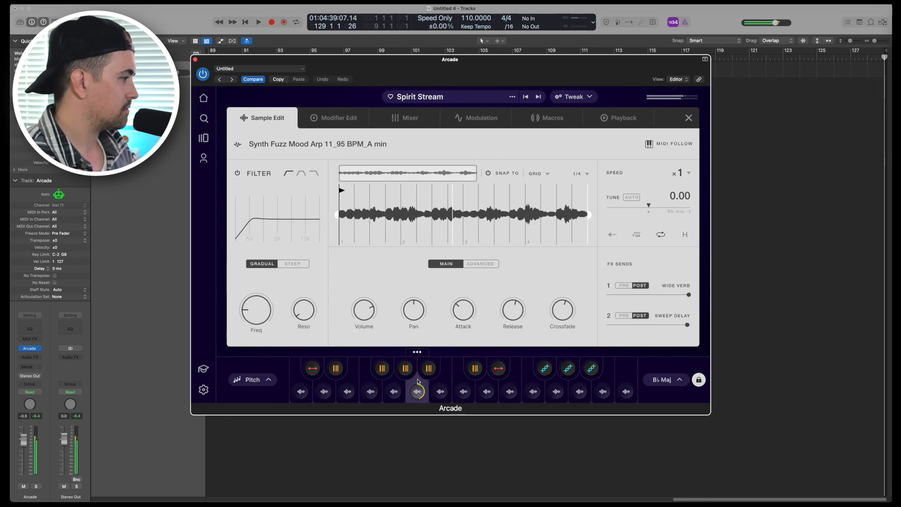
pyautogui.click(417, 390)
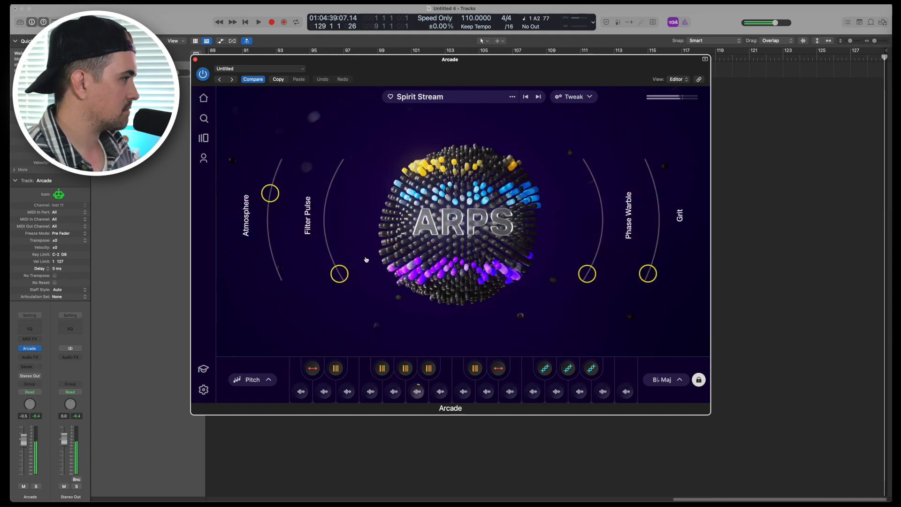
# Raise the Filter Pulse, Grit and Phase Warble macros of Spirit Stream and lower its Atmosphere macro.
pyautogui.moveTo(347, 267); pyautogui.dragTo(326, 199)
pyautogui.moveTo(271, 193); pyautogui.dragTo(272, 255)
pyautogui.moveTo(647, 273); pyautogui.dragTo(643, 196)
pyautogui.moveTo(593, 265); pyautogui.dragTo(605, 216)
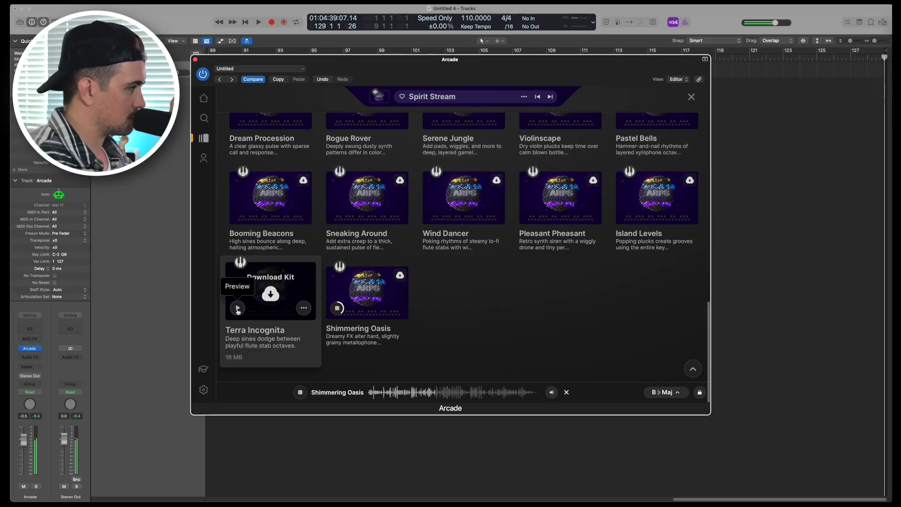
# Preview the Terra Incognita, Island Levels, Pleasant Pheasant, Wind Dancer and Sneaking Around note kits.
pyautogui.click(237, 308)
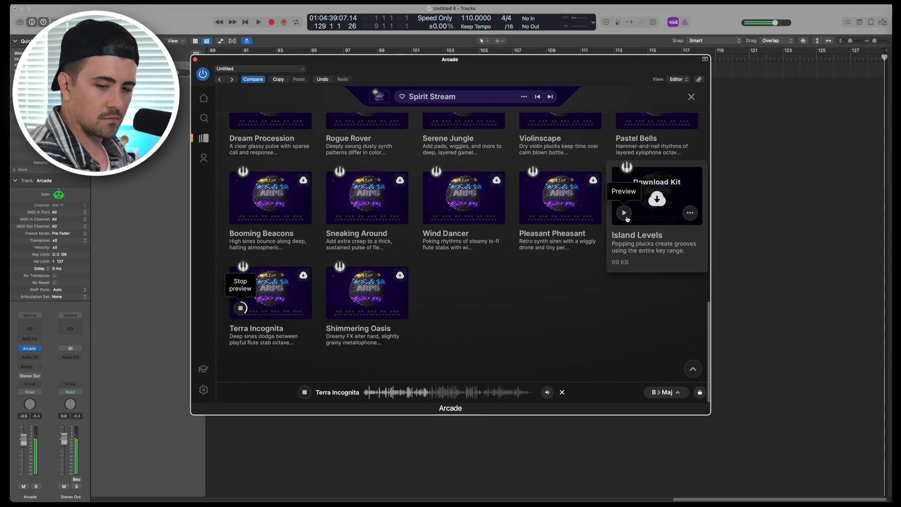
pyautogui.click(625, 214)
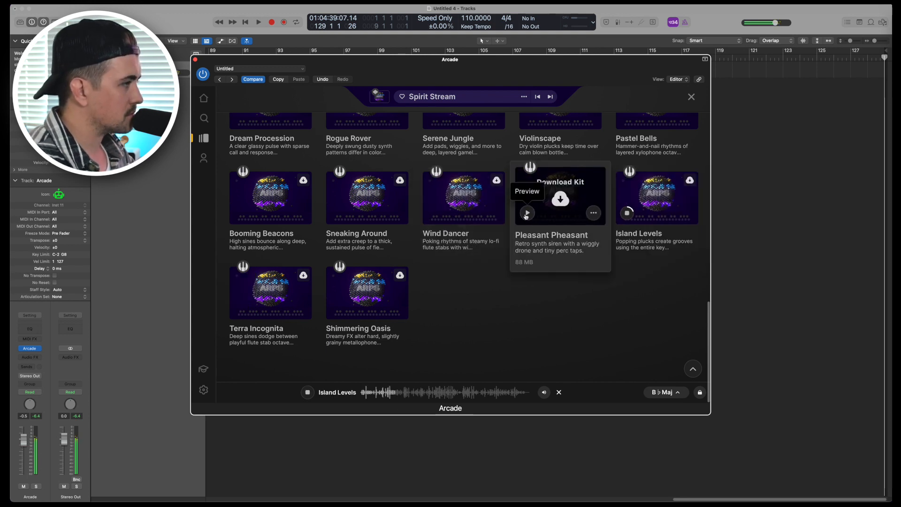
pyautogui.click(526, 214)
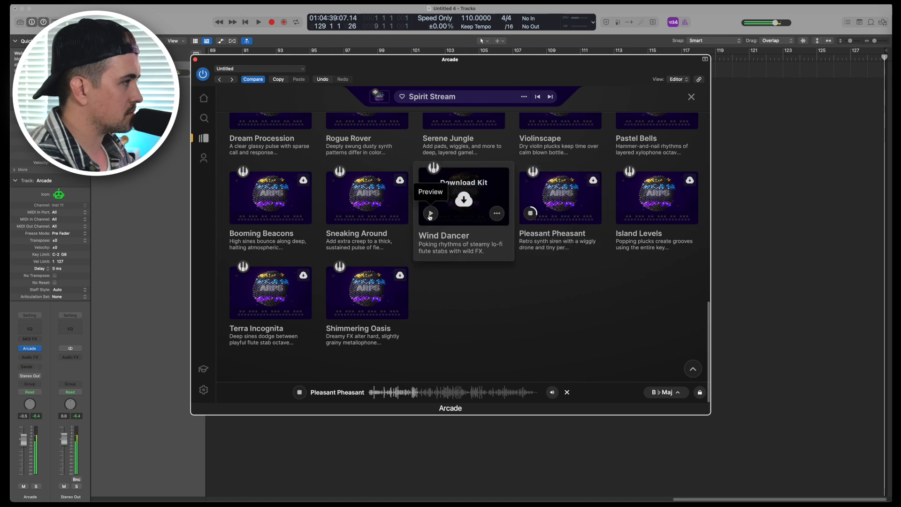
pyautogui.click(430, 214)
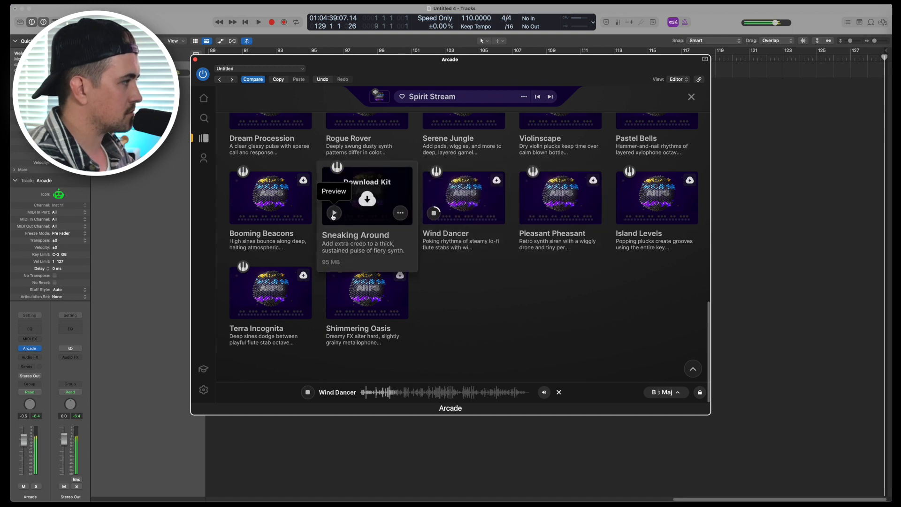
pyautogui.click(334, 213)
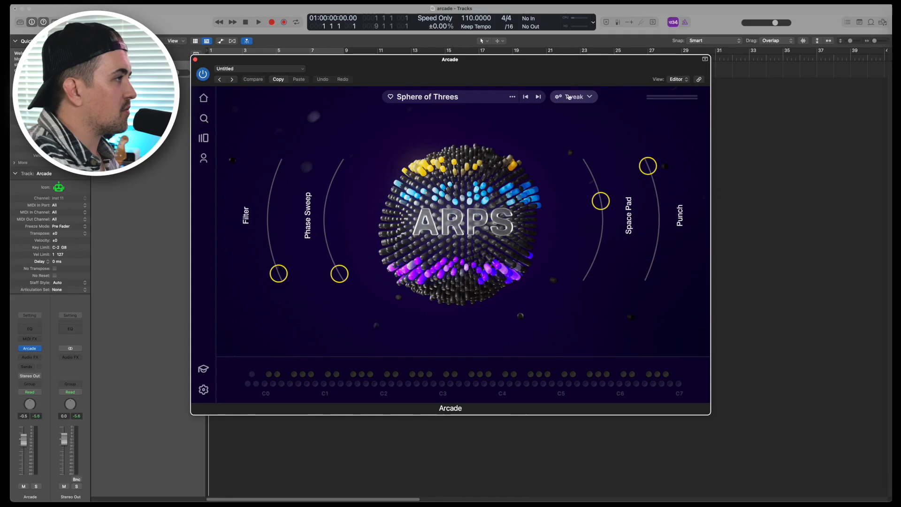
# Open the Arpeggiator settings of the Sphere of Threes kit and compare Arp C with Arp A.
pyautogui.click(569, 97)
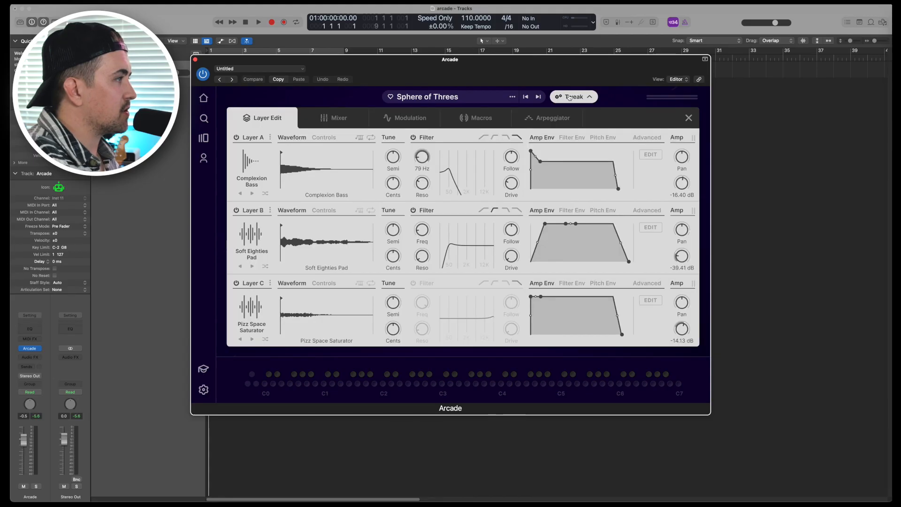
pyautogui.click(547, 121)
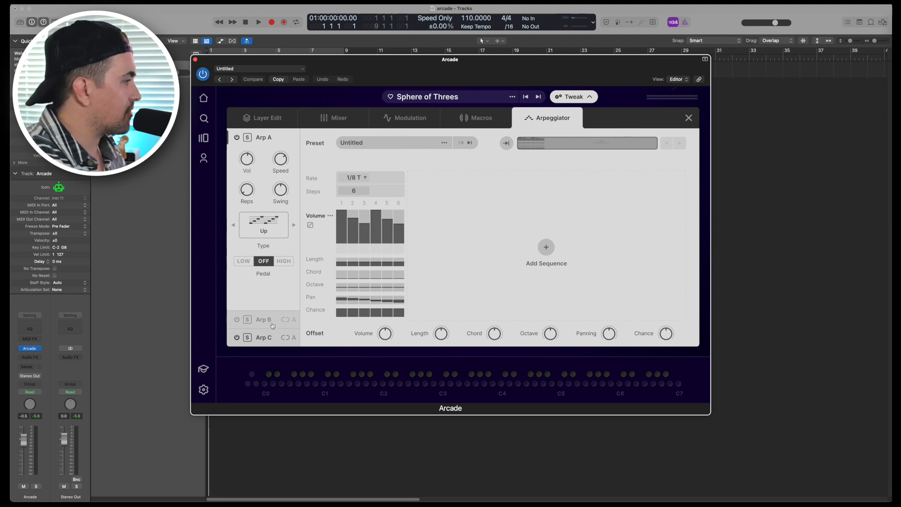
pyautogui.click(266, 336)
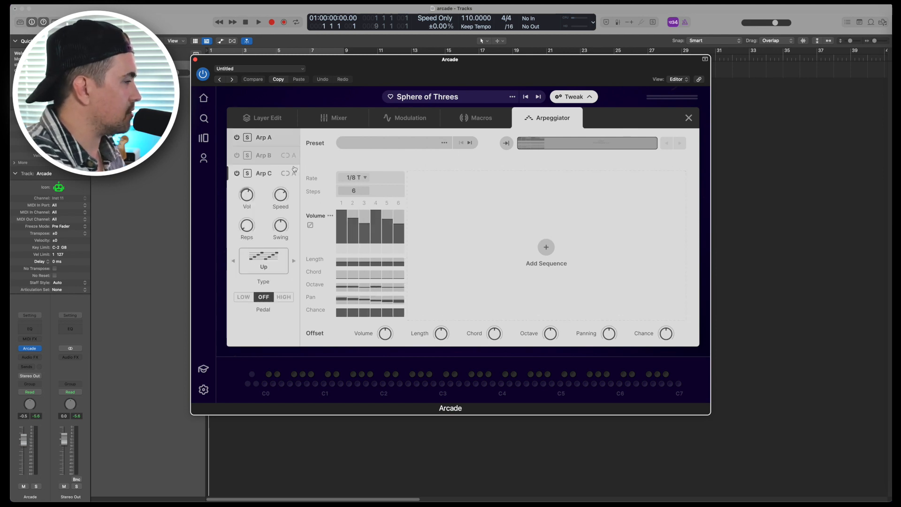
pyautogui.click(275, 139)
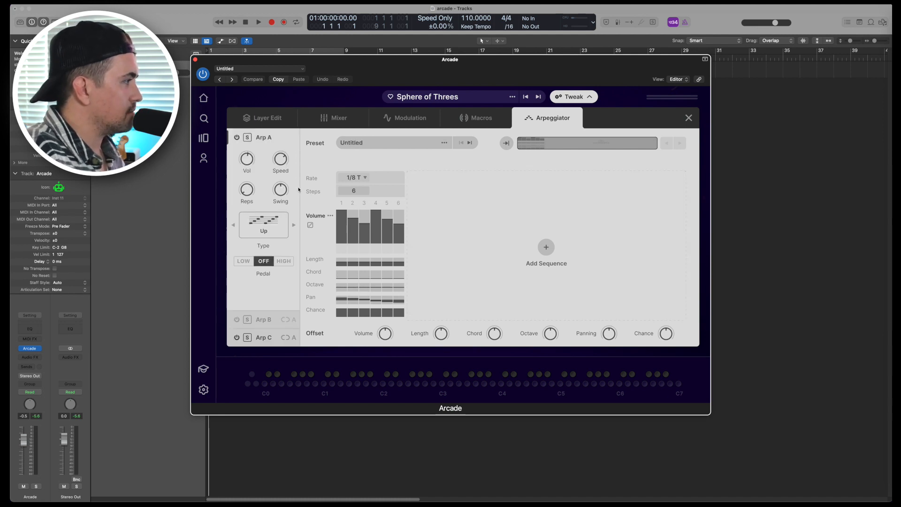
# Examine the Length, Volume, Chord, Octave, Pan and Chance lanes of Arp A's sequence.
pyautogui.click(315, 261)
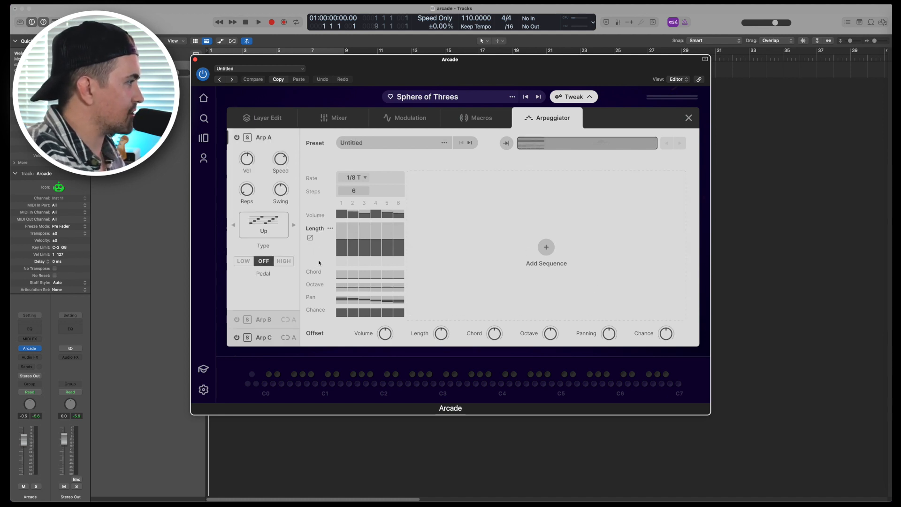
pyautogui.click(317, 216)
pyautogui.click(323, 262)
pyautogui.click(317, 272)
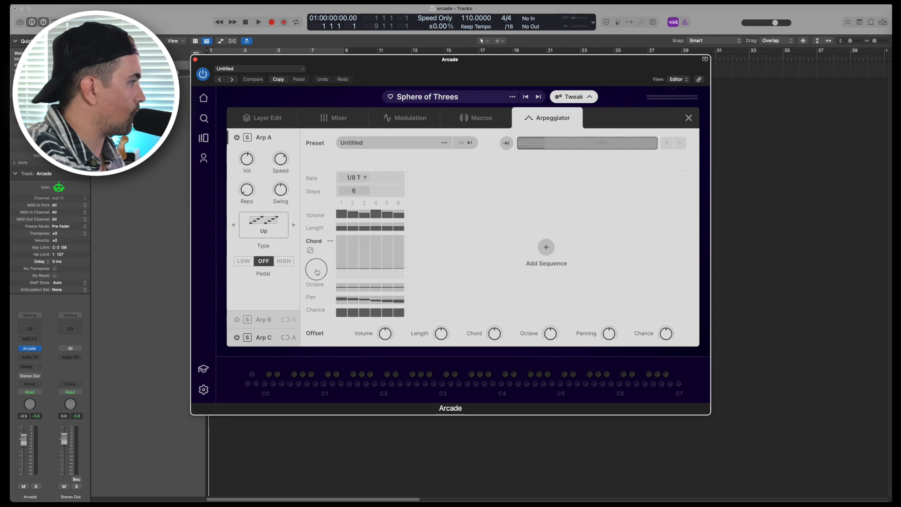
pyautogui.click(316, 285)
pyautogui.click(315, 299)
pyautogui.click(314, 311)
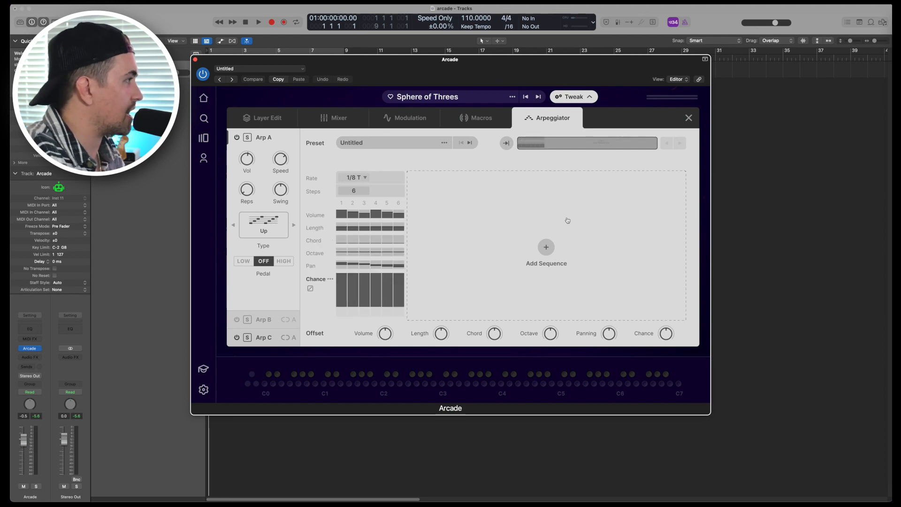
# Set the number of steps in Arp A's sequence to 8.
pyautogui.click(366, 191)
pyautogui.click(367, 190)
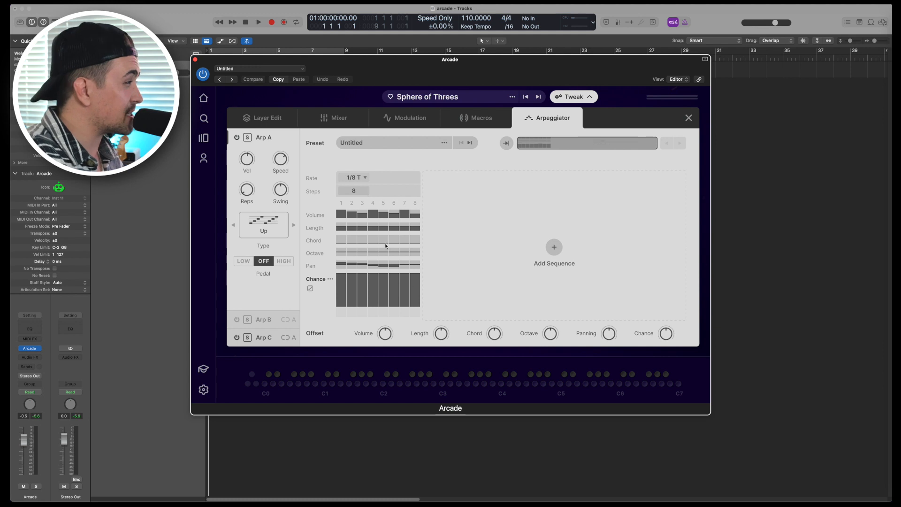
# Add several more sequences after the first one in Arp A.
pyautogui.click(554, 248)
pyautogui.click(590, 250)
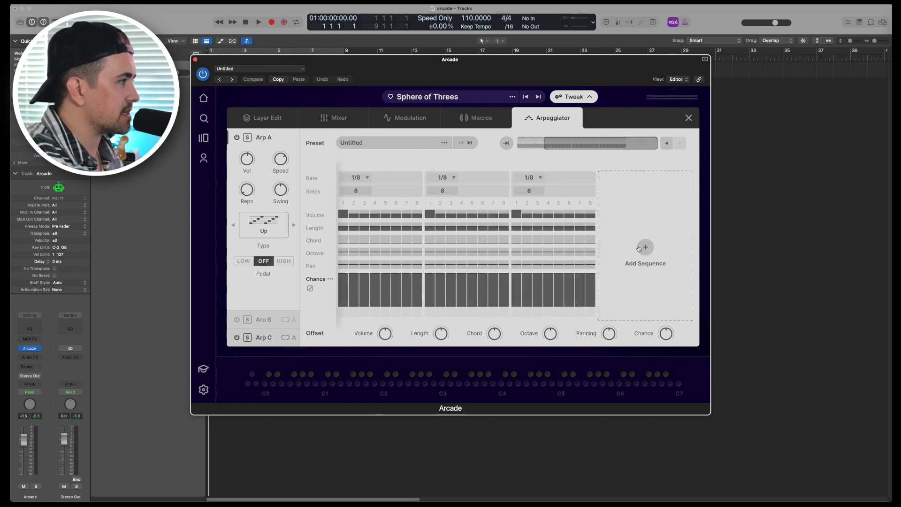
pyautogui.click(645, 247)
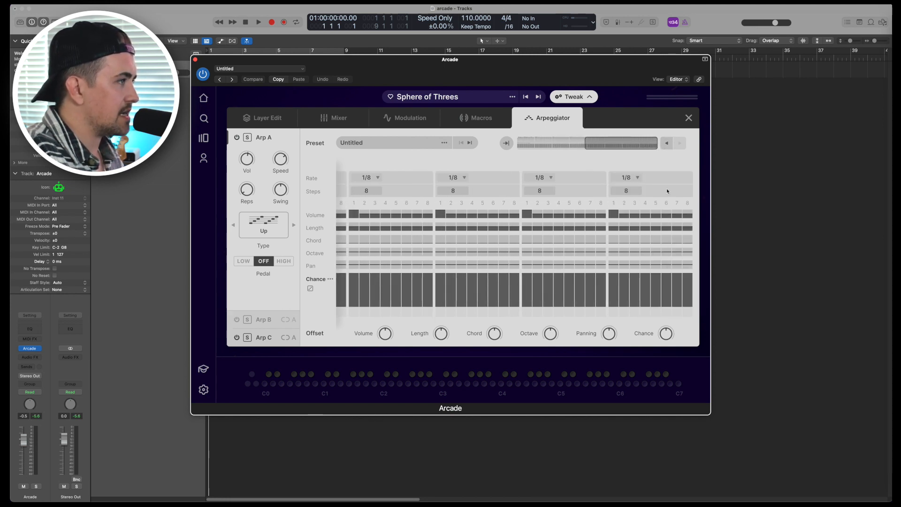
# Solo Arp A in the arpeggiator.
pyautogui.click(248, 138)
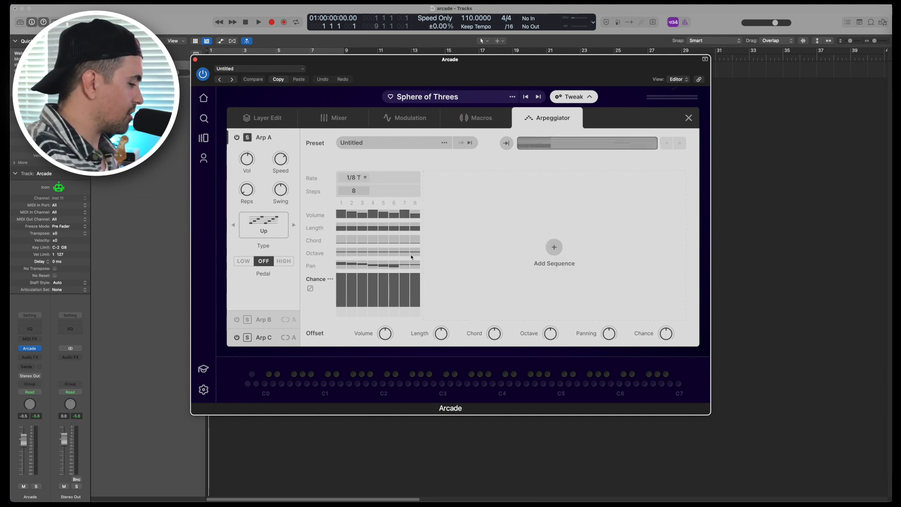
# Randomize the Chord, Length and Volume lanes of Arp A's sequence.
pyautogui.click(314, 216)
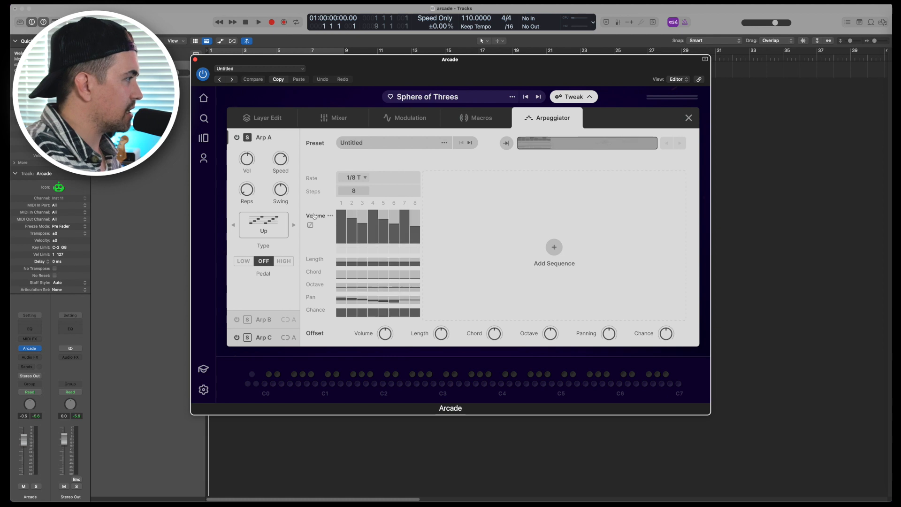
pyautogui.click(321, 266)
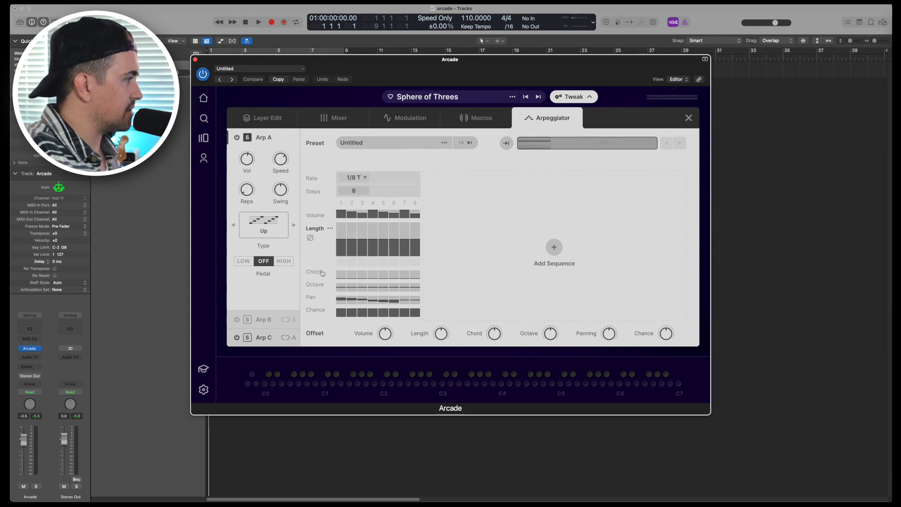
pyautogui.click(322, 273)
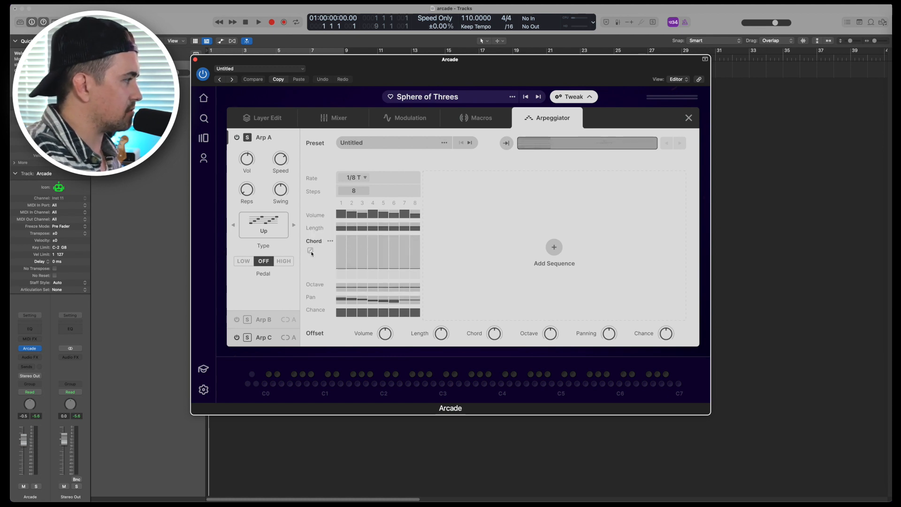
pyautogui.click(318, 228)
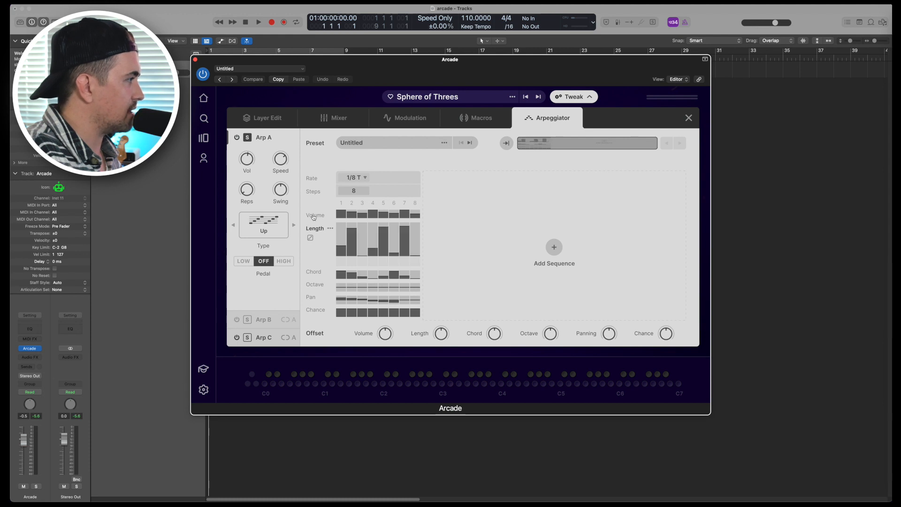
pyautogui.click(313, 217)
pyautogui.click(309, 227)
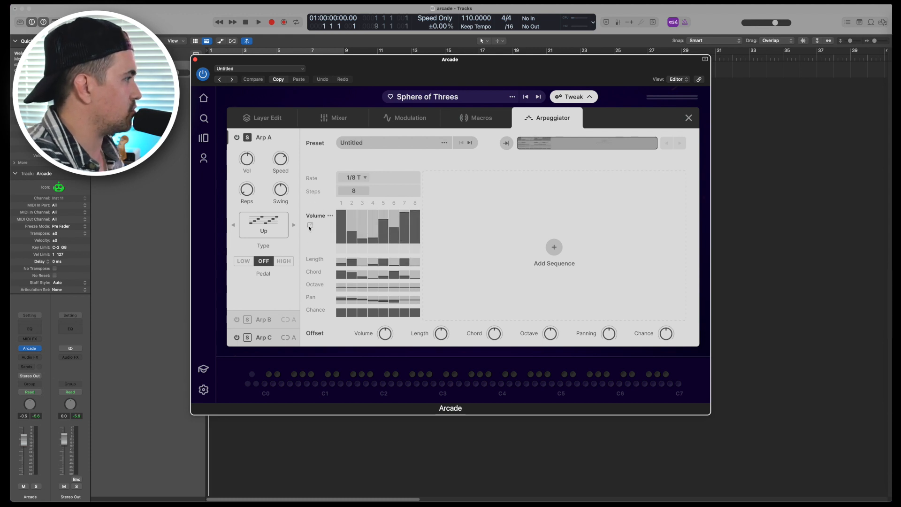
pyautogui.click(316, 259)
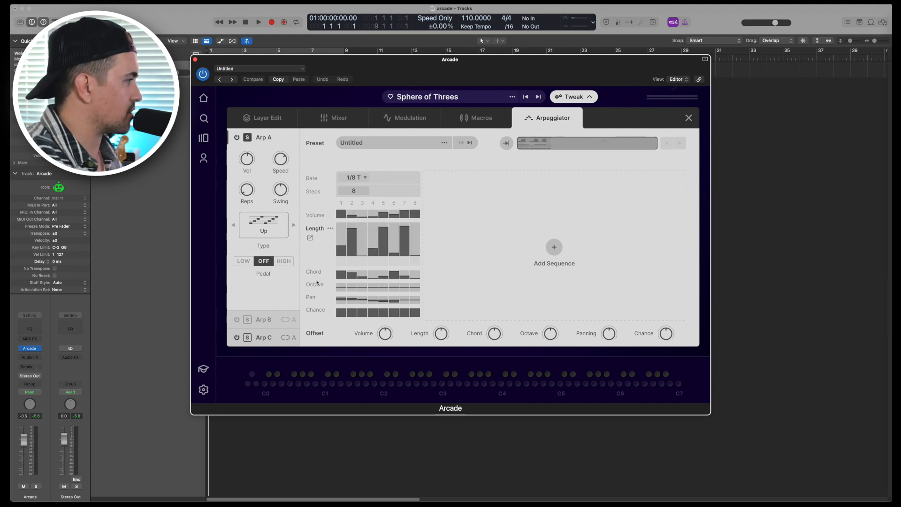
# Solo Arp C and randomize the Volume, Length and Chord lanes of its sequence.
pyautogui.click(263, 338)
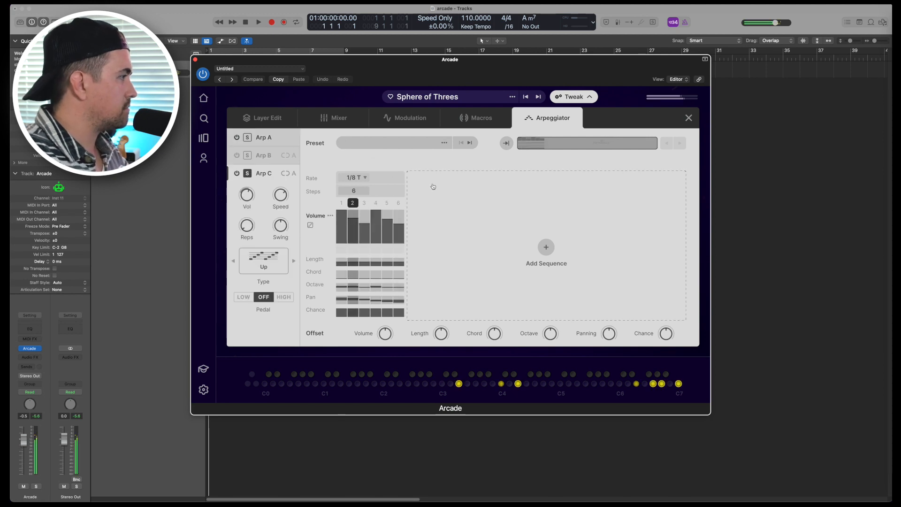
pyautogui.click(310, 226)
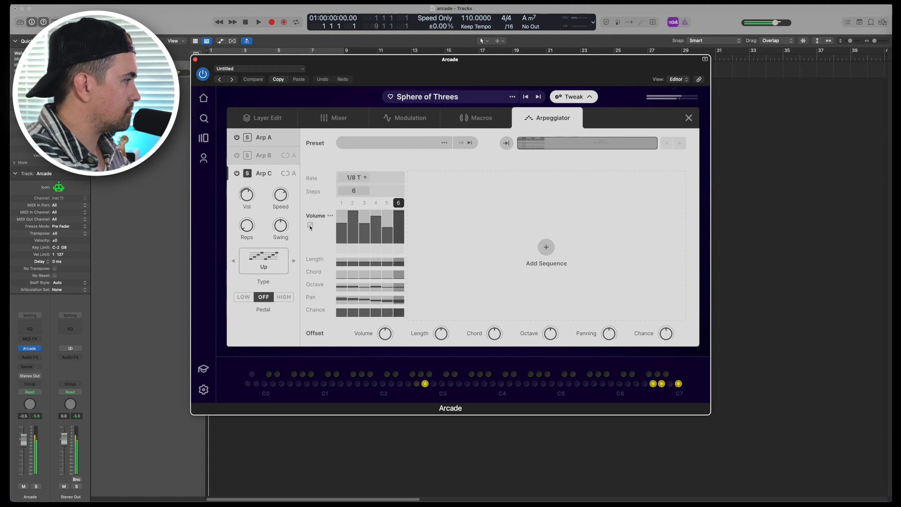
pyautogui.click(317, 260)
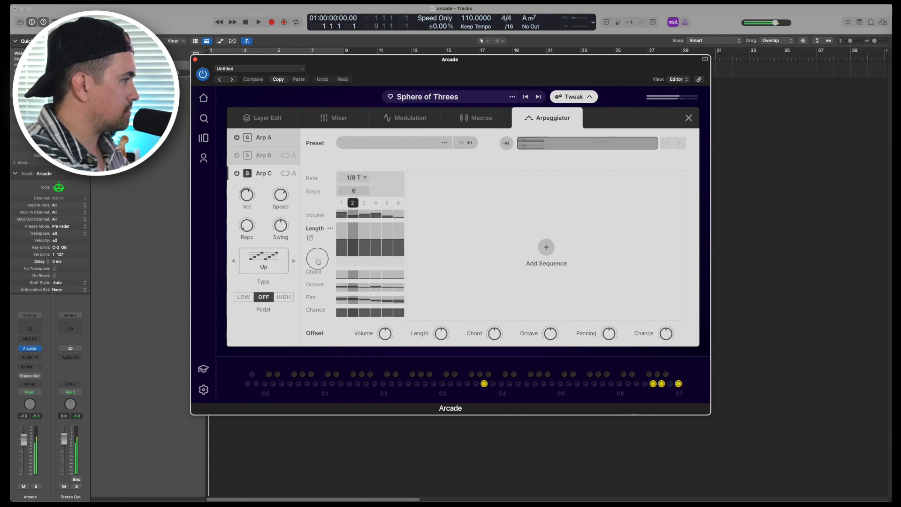
pyautogui.click(310, 237)
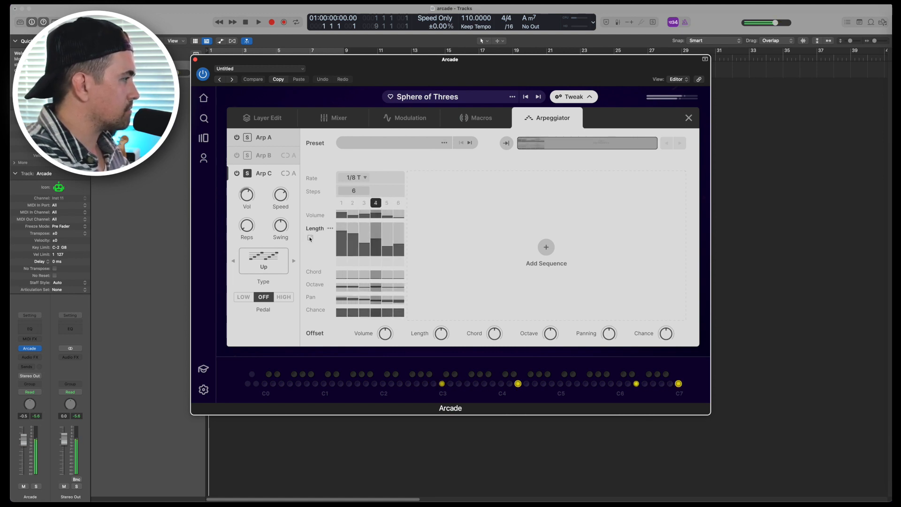
pyautogui.click(315, 274)
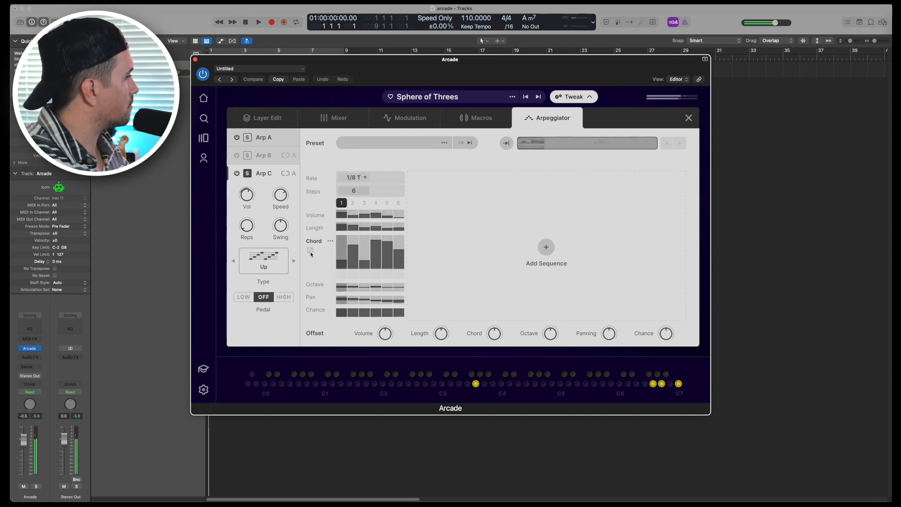
# Set the number of steps in Arp C's sequence to 8.
pyautogui.click(365, 191)
pyautogui.click(365, 191)
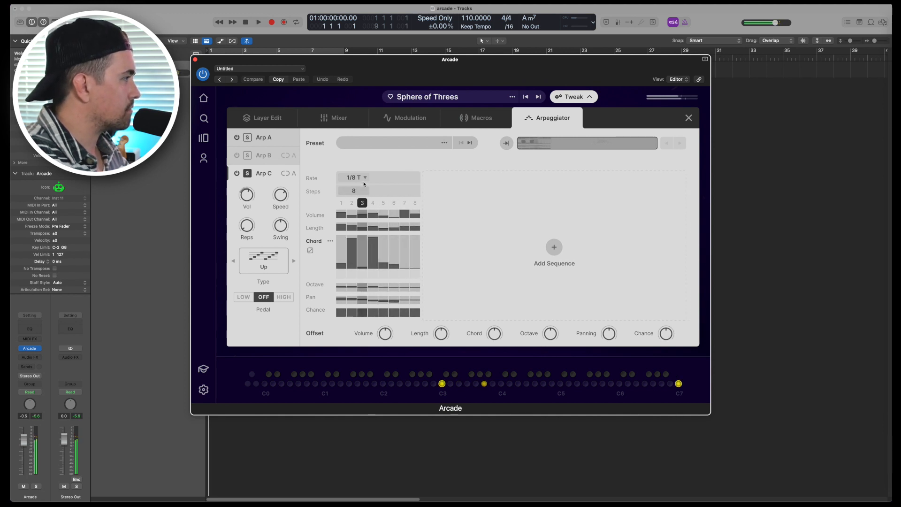
# Try rates of 1/16, 1/8 and 1/8 D for Arp C's sequence and return it to 1/8 T.
pyautogui.click(366, 179)
pyautogui.click(364, 165)
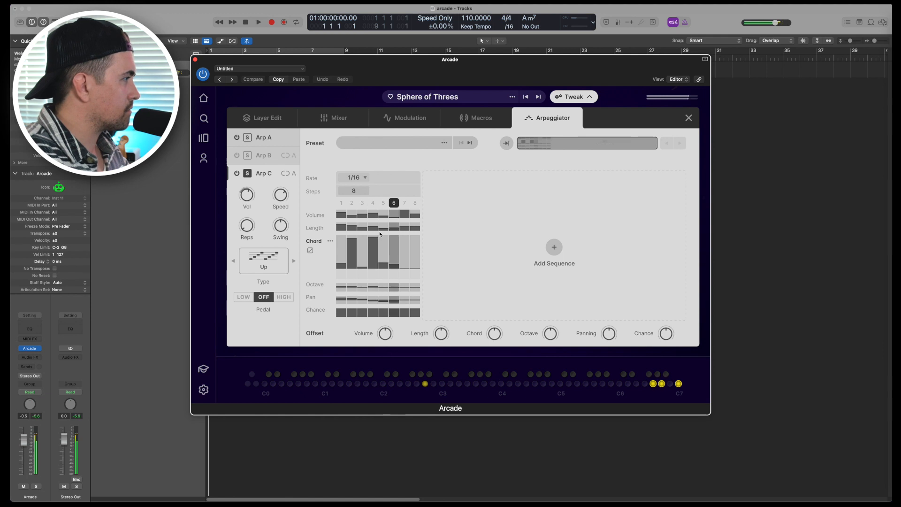
pyautogui.click(366, 178)
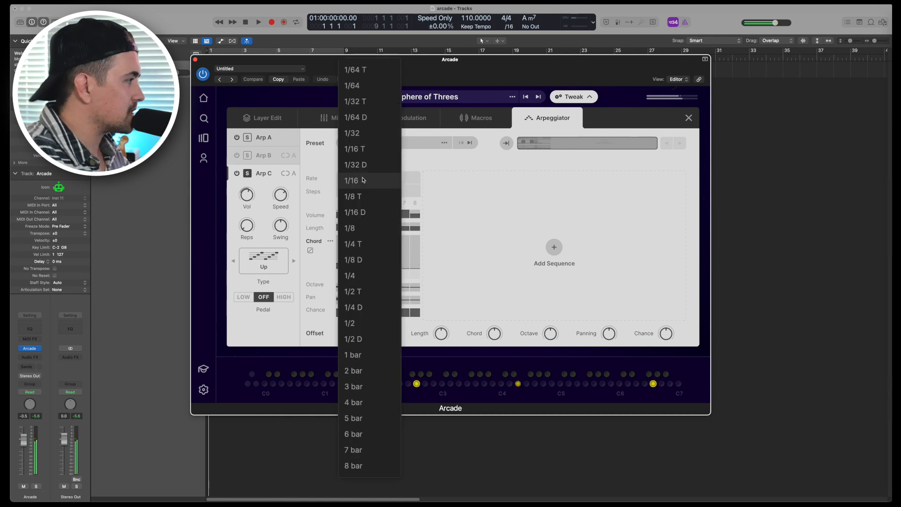
pyautogui.click(370, 229)
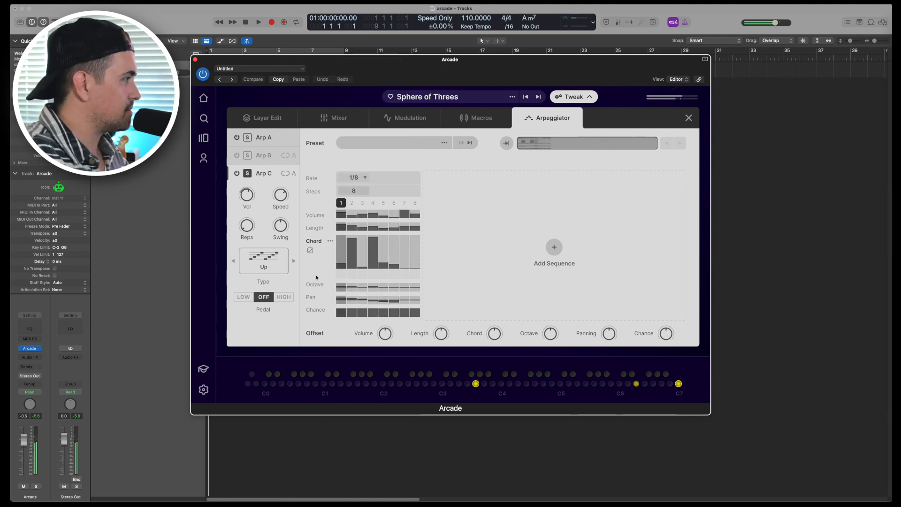
pyautogui.click(368, 179)
pyautogui.click(371, 212)
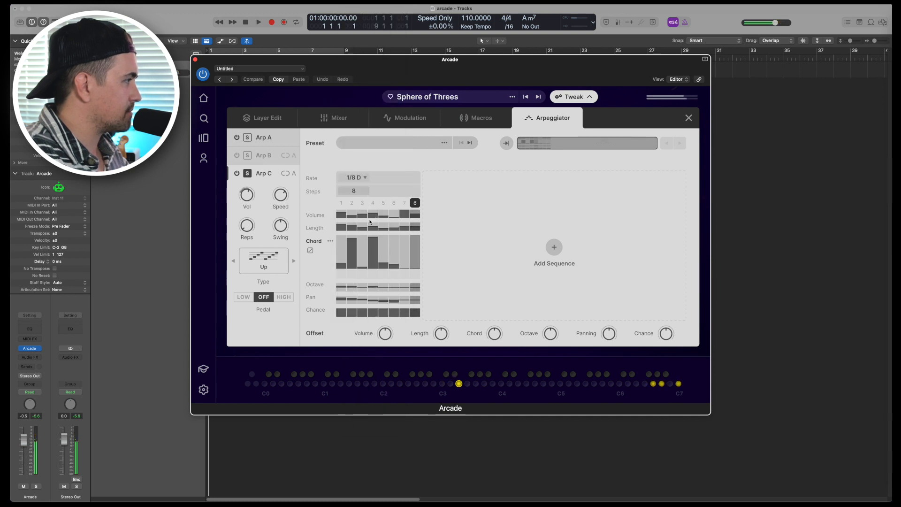
pyautogui.click(369, 179)
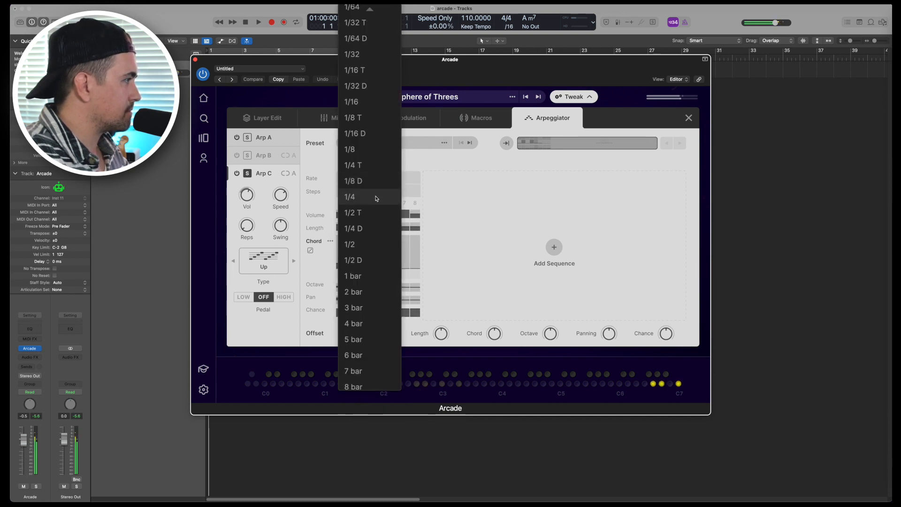
pyautogui.click(368, 118)
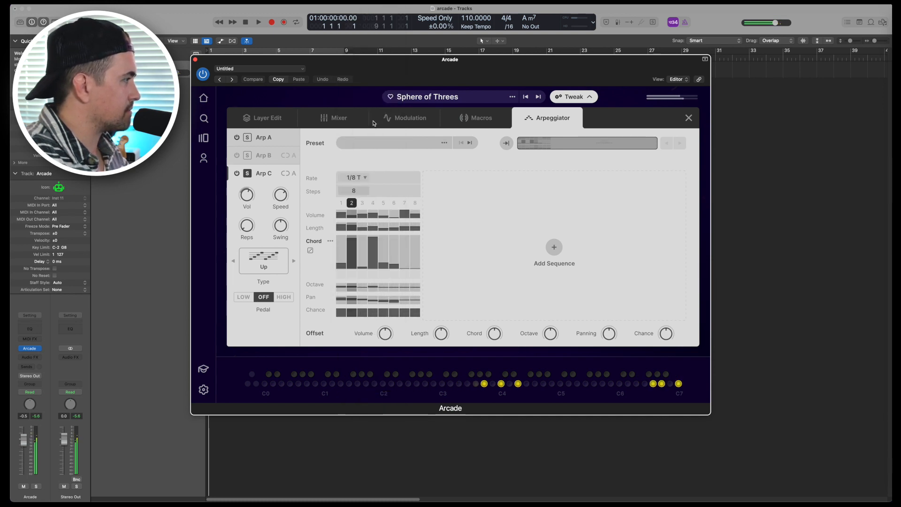
# Randomize the Pan lane of Arp C's sequence, followed by all of its lanes together several times.
pyautogui.click(316, 300)
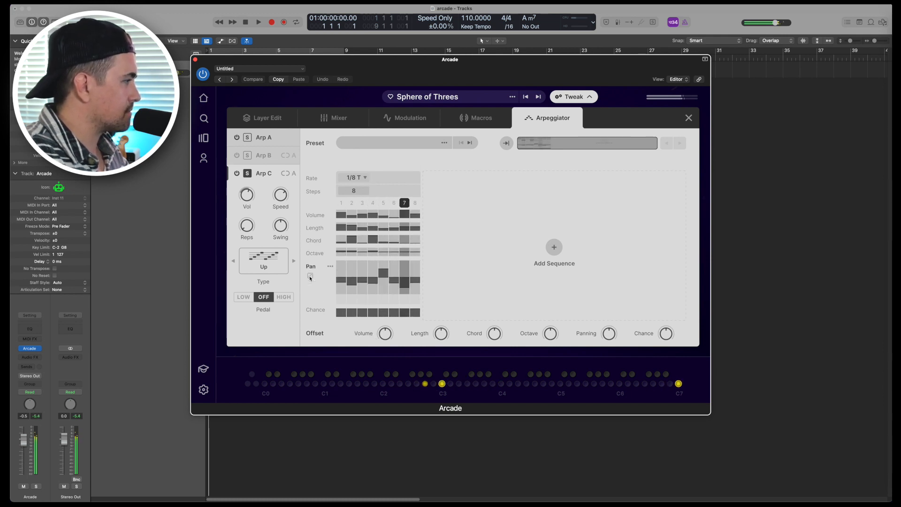
pyautogui.click(310, 276)
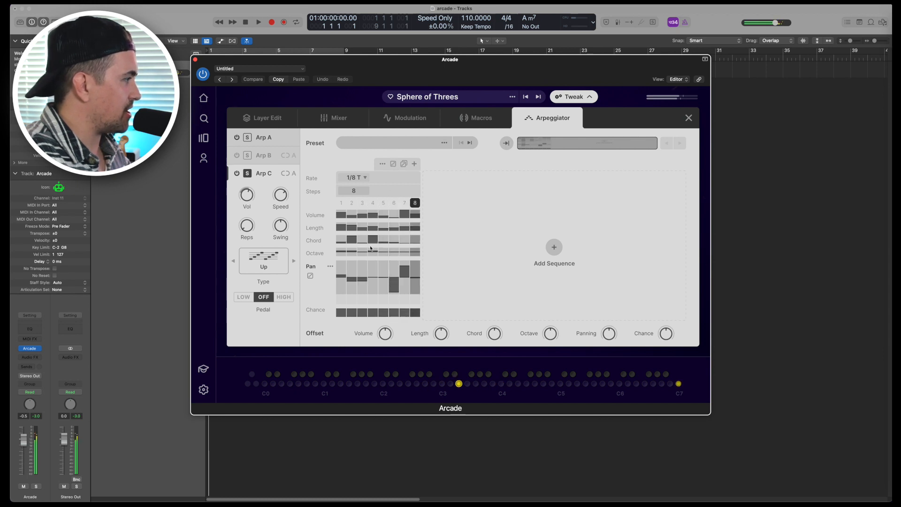
pyautogui.click(404, 164)
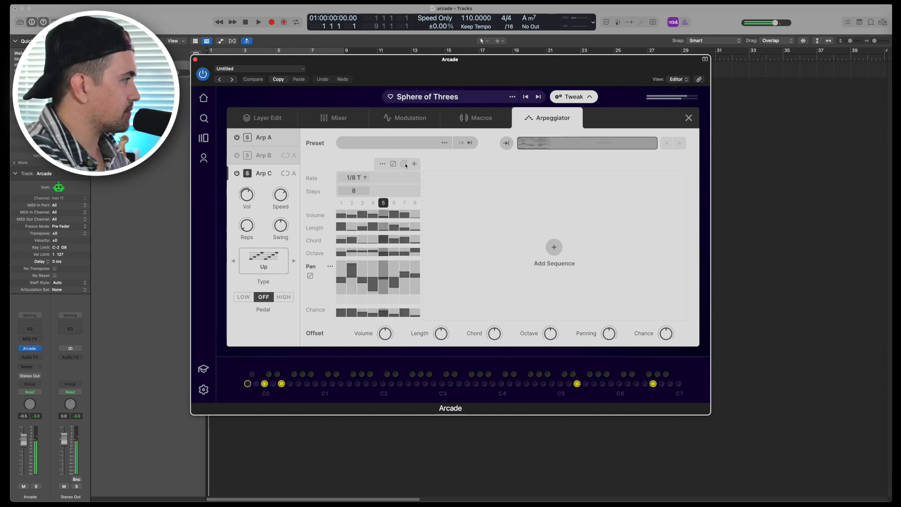
pyautogui.click(403, 165)
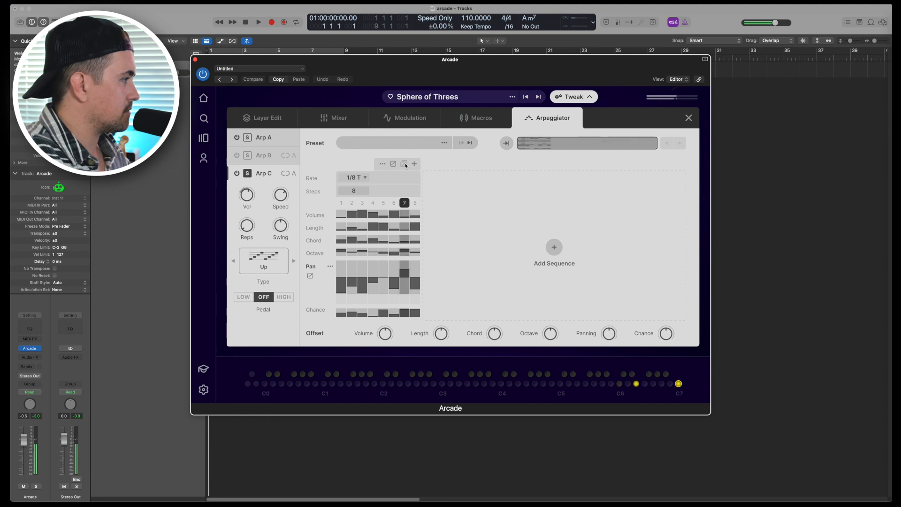
pyautogui.click(403, 165)
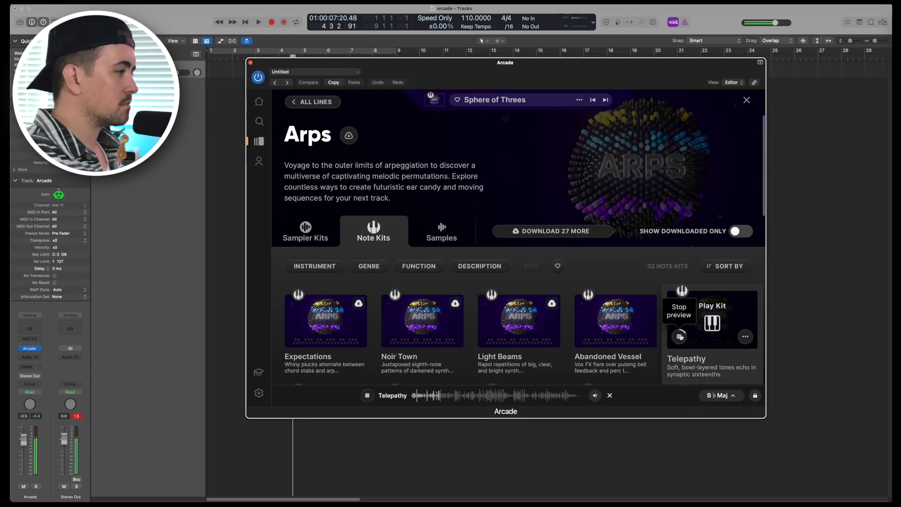
# Load the Telepathy note kit and open its arpeggiator settings.
pyautogui.click(712, 323)
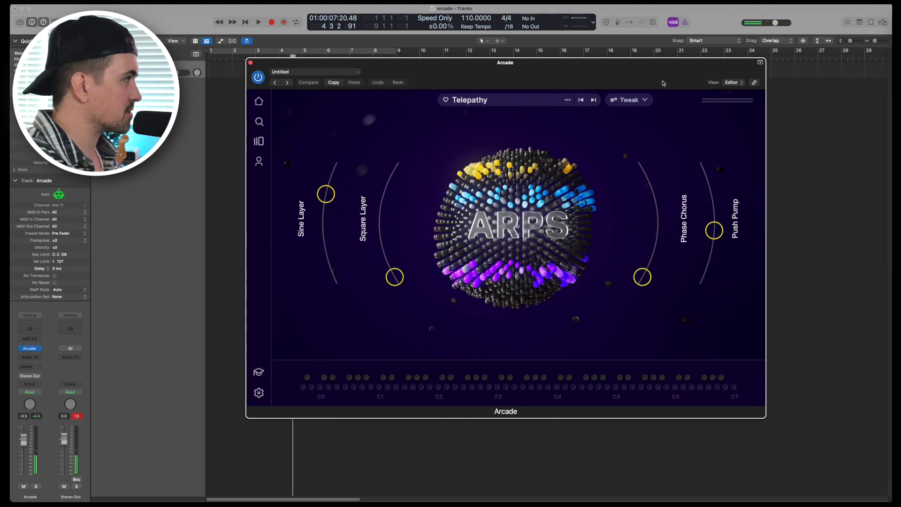
pyautogui.click(636, 100)
pyautogui.click(608, 121)
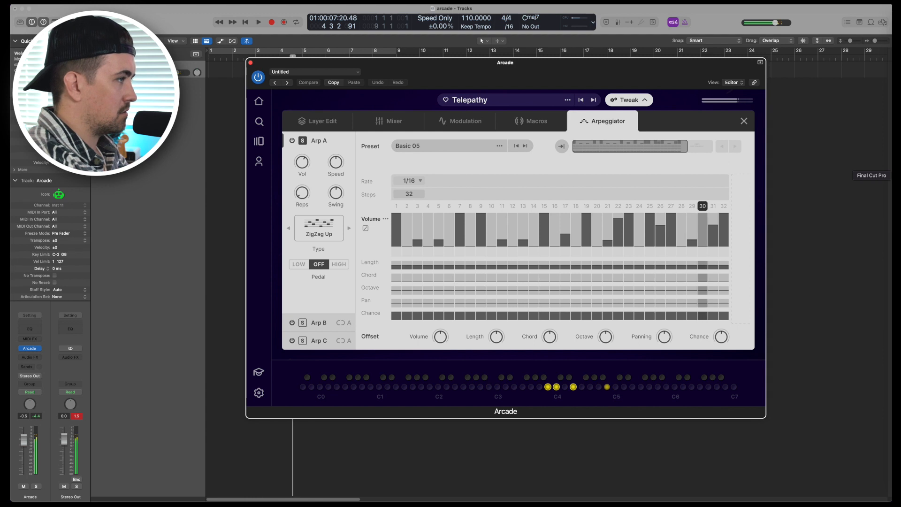
# Solo Arp B of the Telepathy kit to audition it, and open Arp C's sequence.
pyautogui.click(315, 322)
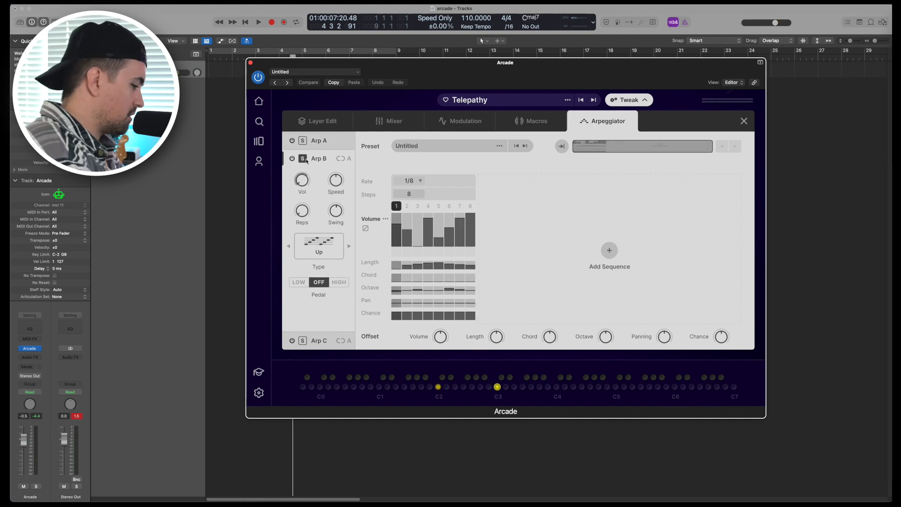
pyautogui.click(304, 158)
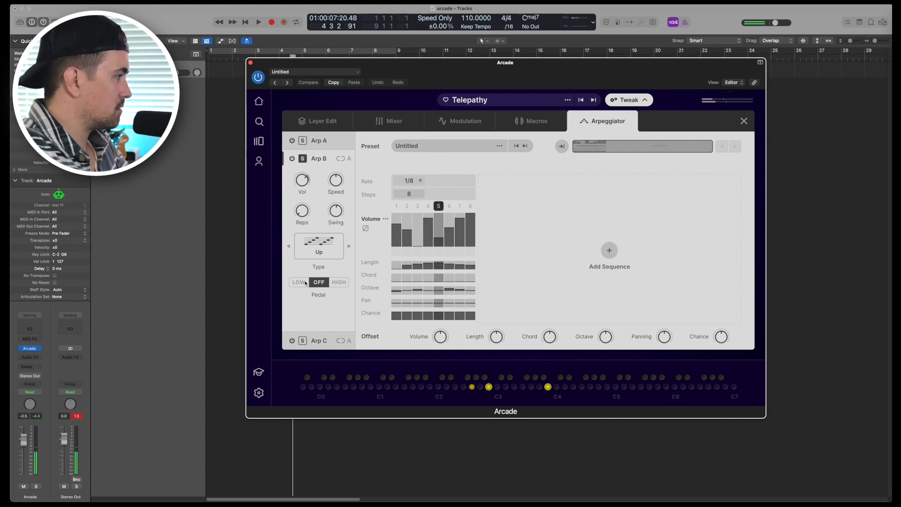
pyautogui.click(319, 341)
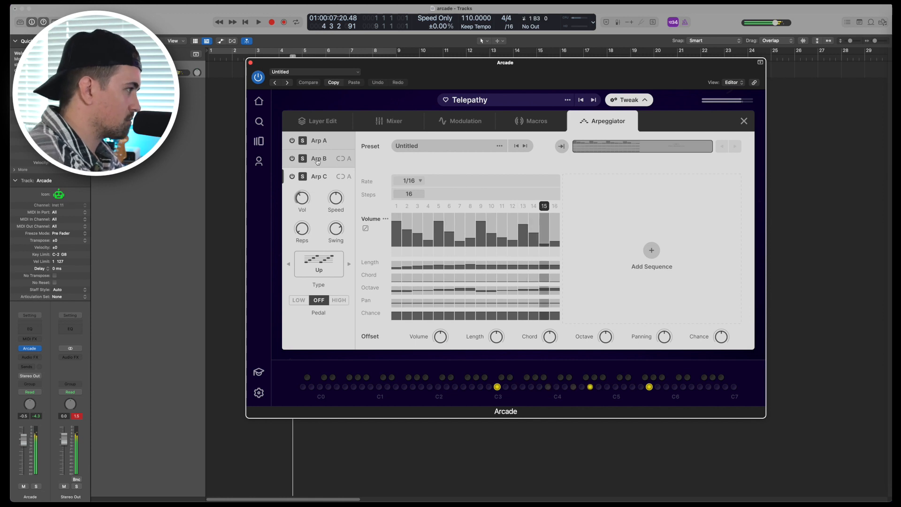
# Examine the Telepathy kit's macro, modulation, mixer and layer settings.
pyautogui.click(542, 124)
pyautogui.click(473, 125)
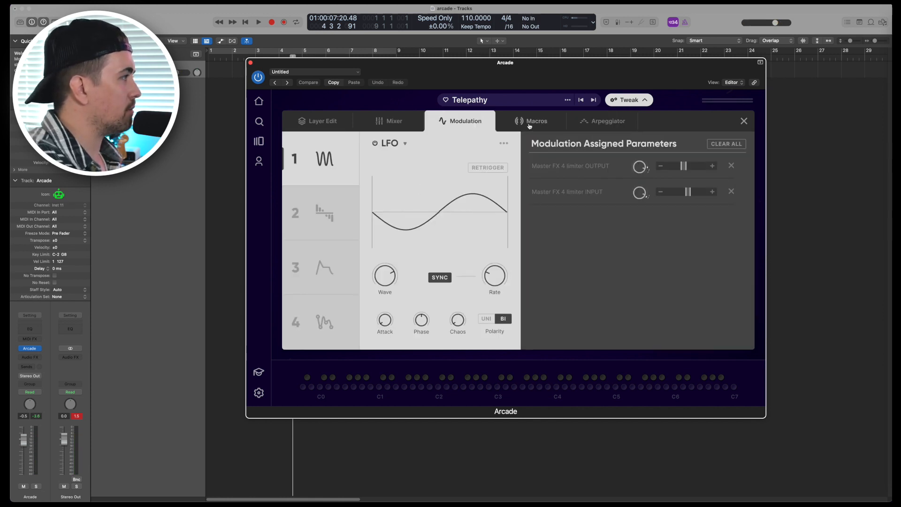
pyautogui.click(392, 129)
pyautogui.click(324, 126)
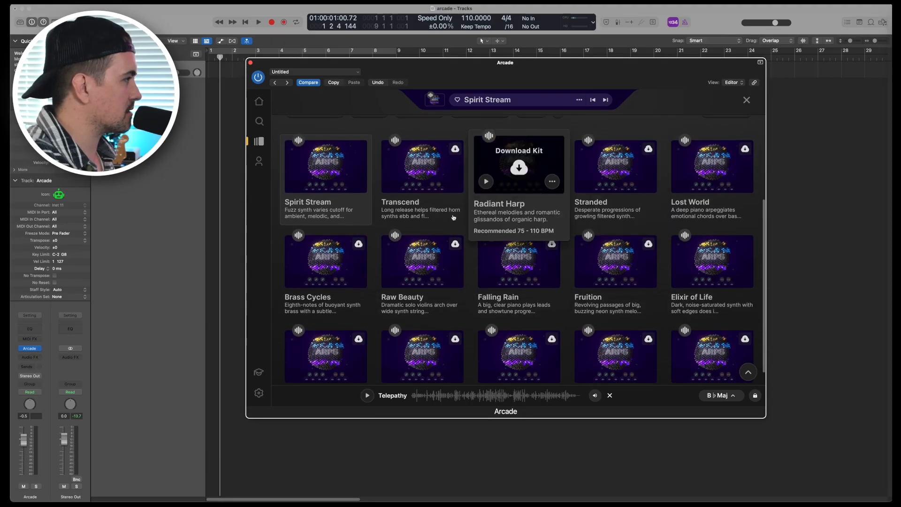
# Preview the Spirit Stream sampler kit and load it for playing.
pyautogui.click(291, 182)
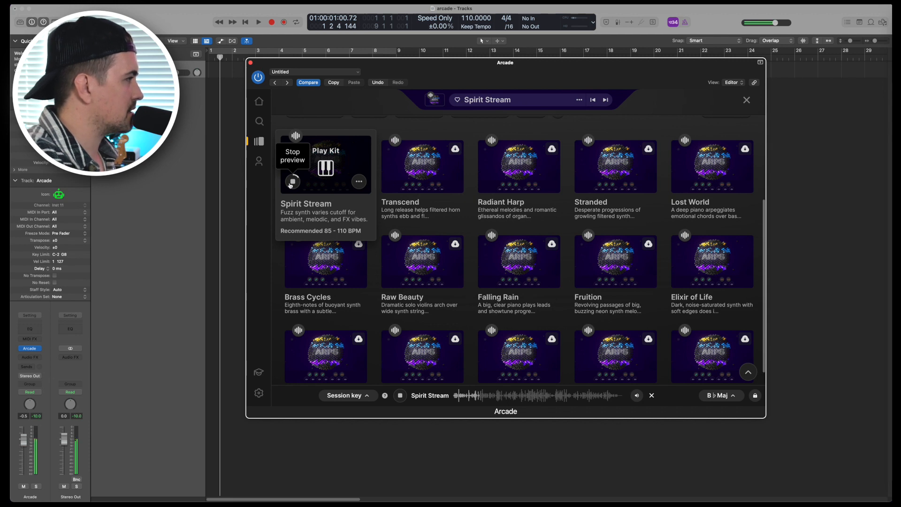
pyautogui.click(326, 169)
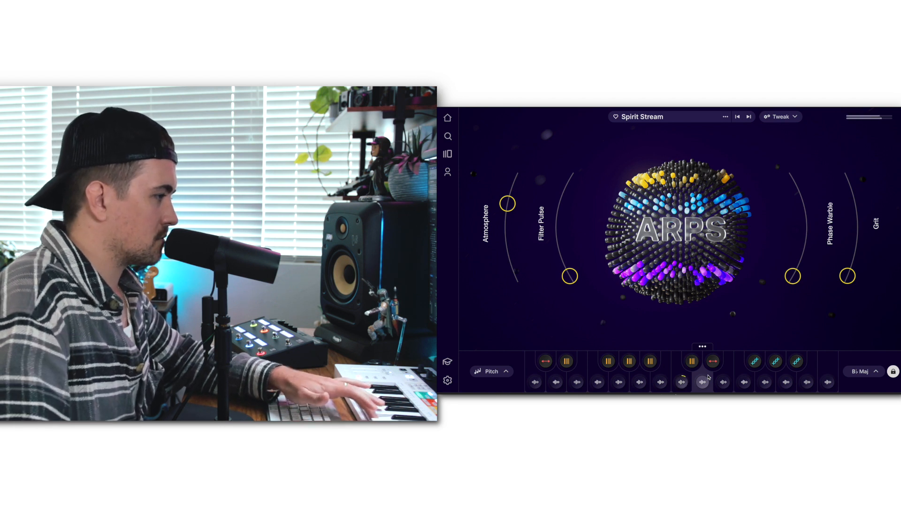
pyautogui.click(677, 371)
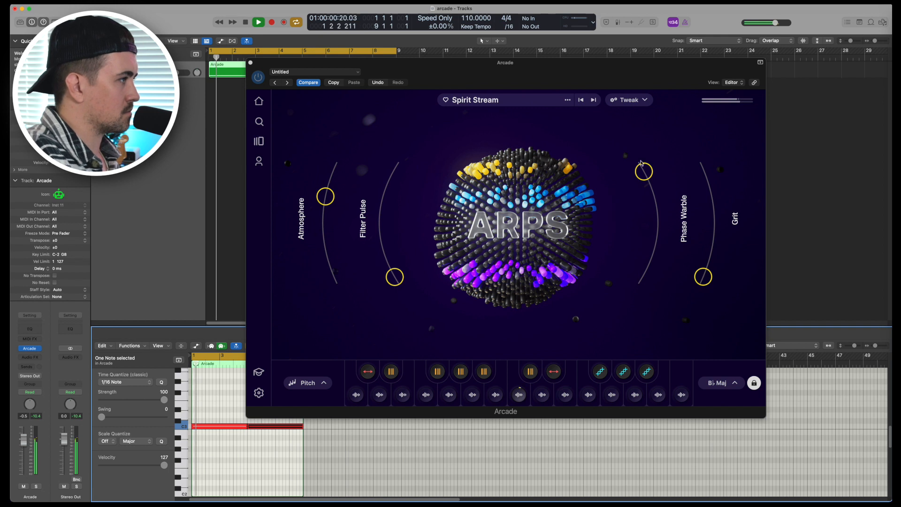
# Lower the Phase Warble macro to its minimum and raise the Grit macro to about halfway.
pyautogui.moveTo(643, 171); pyautogui.dragTo(641, 277)
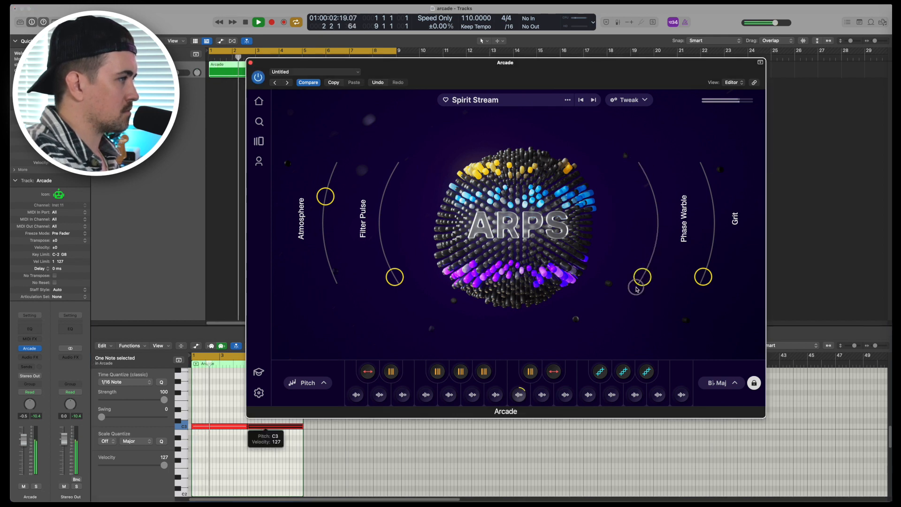
pyautogui.moveTo(702, 276); pyautogui.dragTo(713, 225)
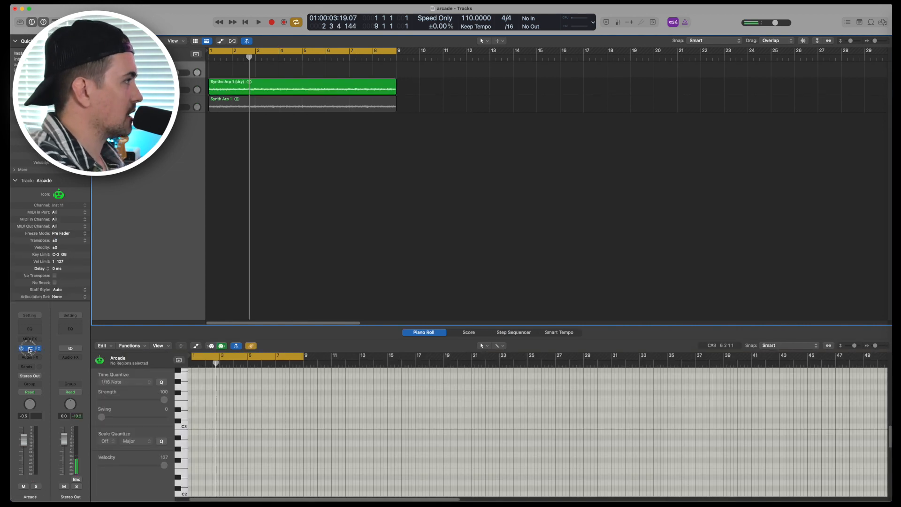
# In Arcade's Pop Underground line, preview the Right Angle, Light Over Darkness and Rose-Tinted note kits and load Warm Pulse.
pyautogui.click(26, 350)
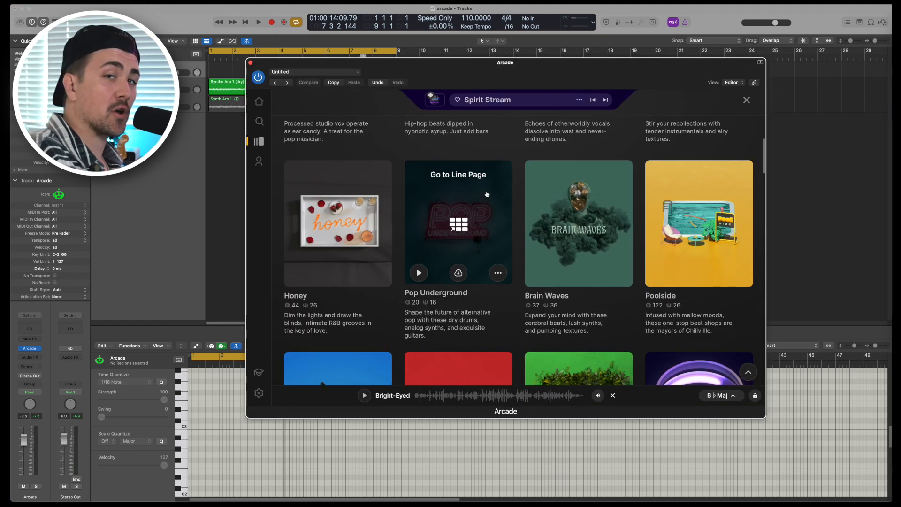
pyautogui.click(455, 245)
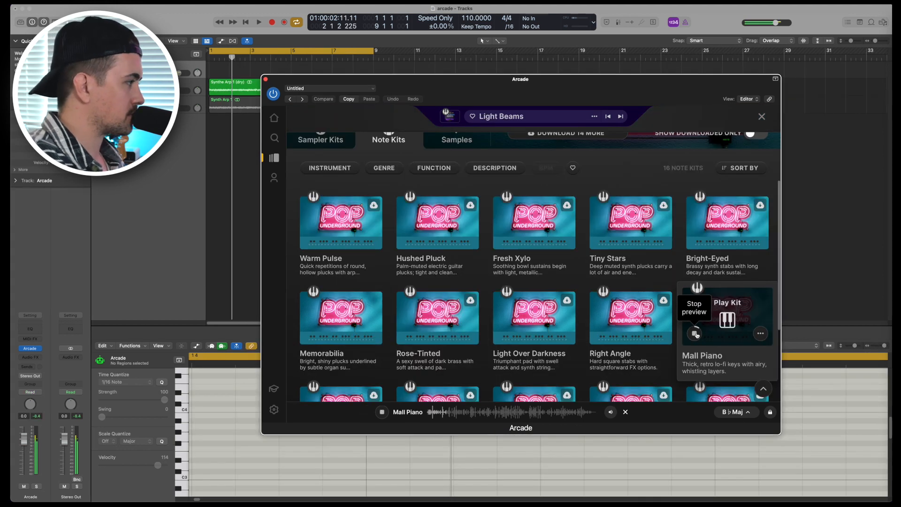
pyautogui.click(601, 333)
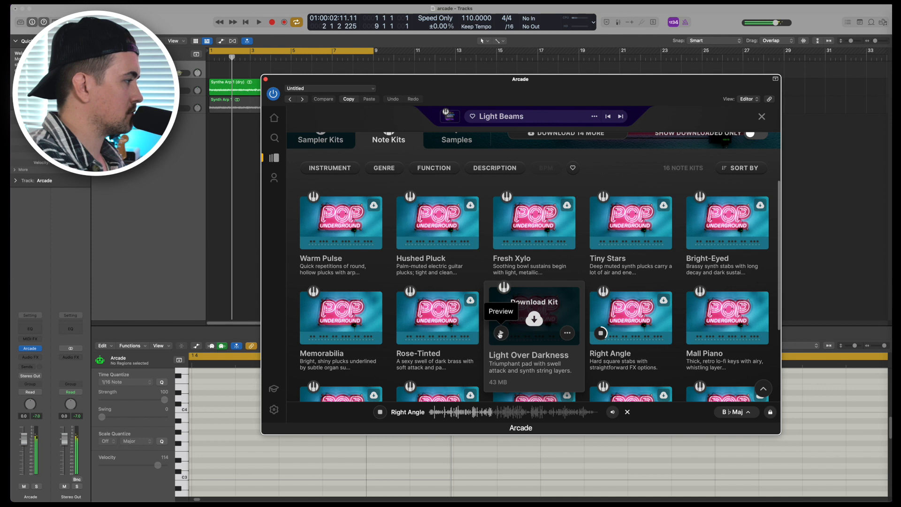
pyautogui.click(500, 332)
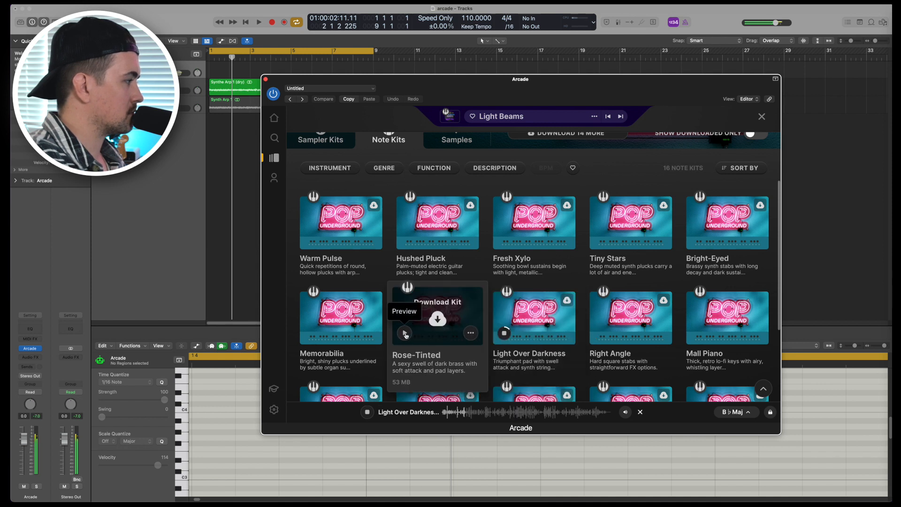
pyautogui.click(405, 334)
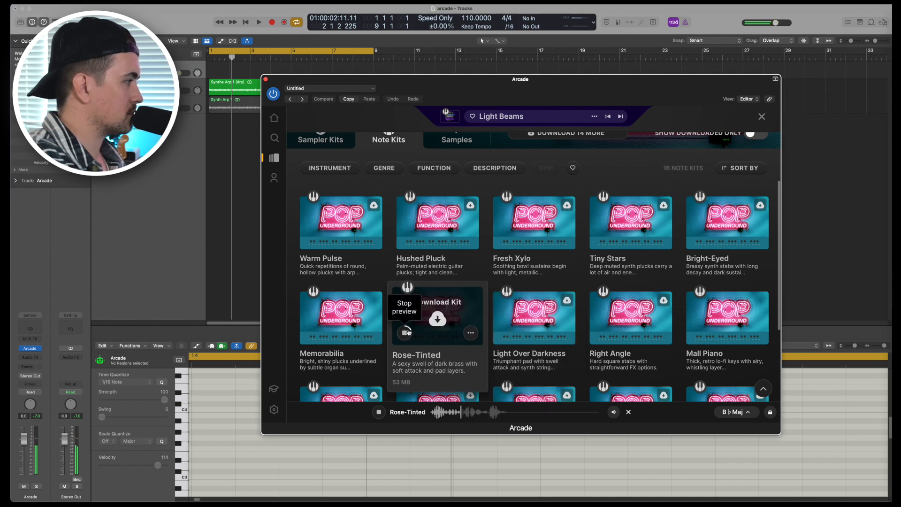
pyautogui.click(308, 239)
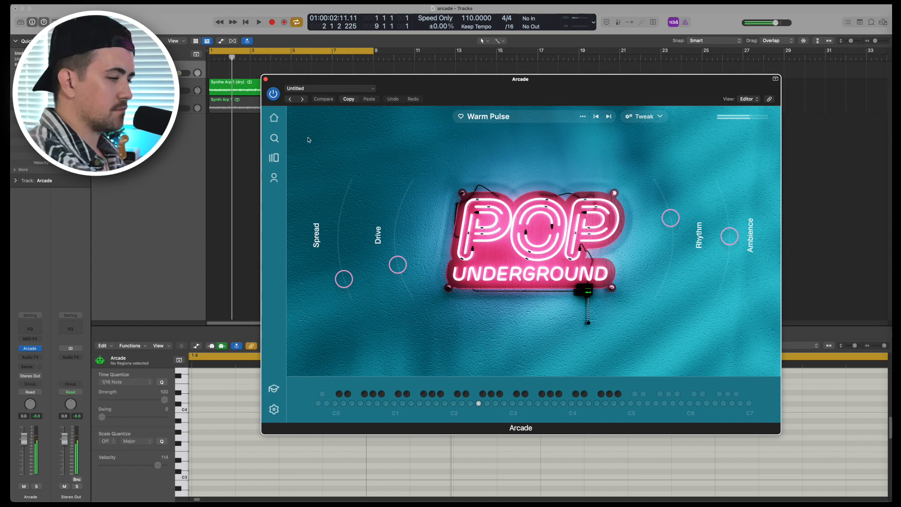
# Show the Warm Pulse kit's arpeggiator settings while briefly playing the project.
pyautogui.click(235, 125)
pyautogui.click(648, 117)
pyautogui.press('space')
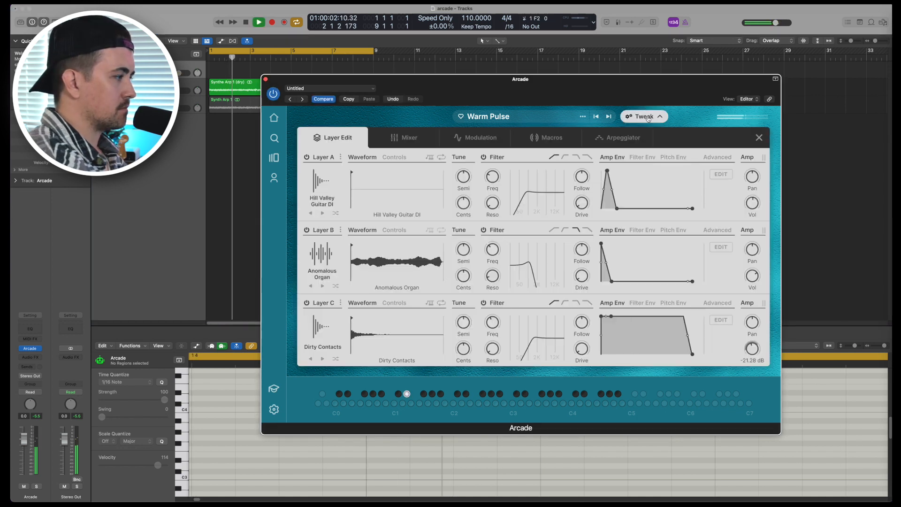
pyautogui.click(611, 140)
pyautogui.press('space')
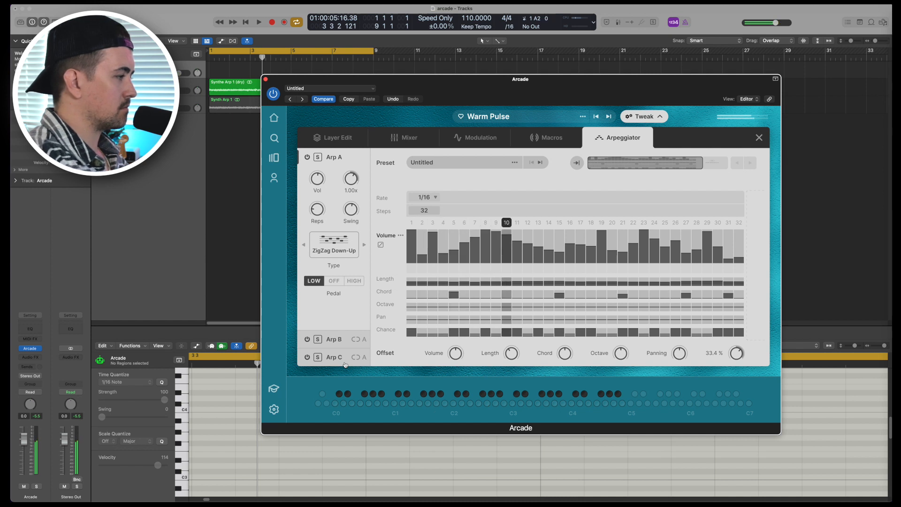
# Look at Arp B's sequence in the Warm Pulse kit, and return to Arp A and solo it.
pyautogui.moveTo(320, 177)
pyautogui.moveTo(320, 177); pyautogui.dragTo(311, 150)
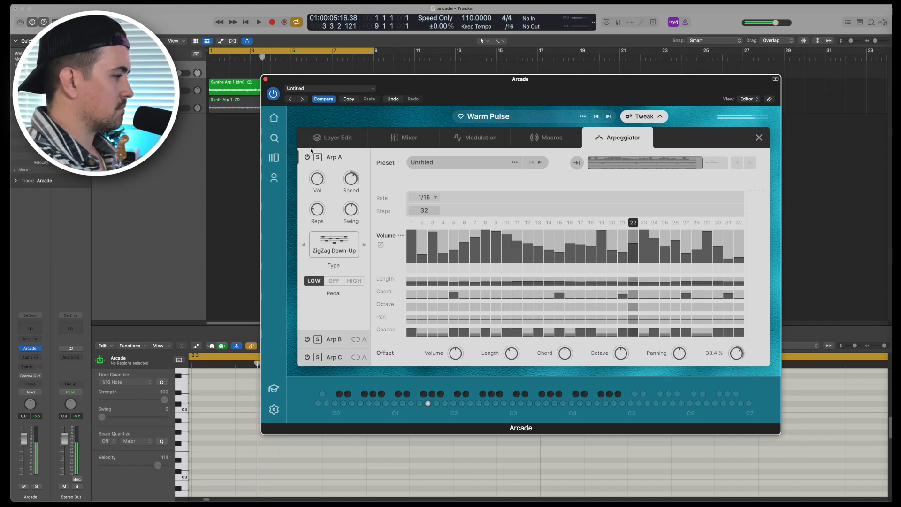
pyautogui.click(334, 339)
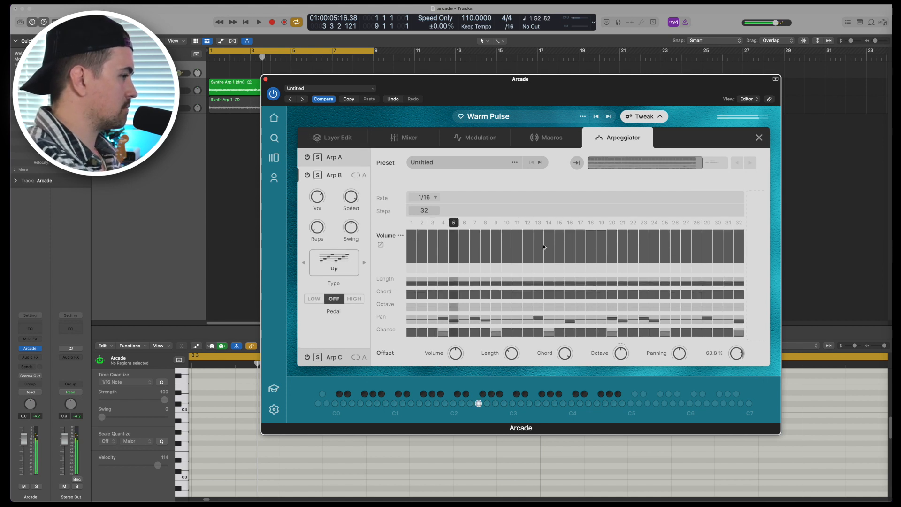
pyautogui.click(320, 179)
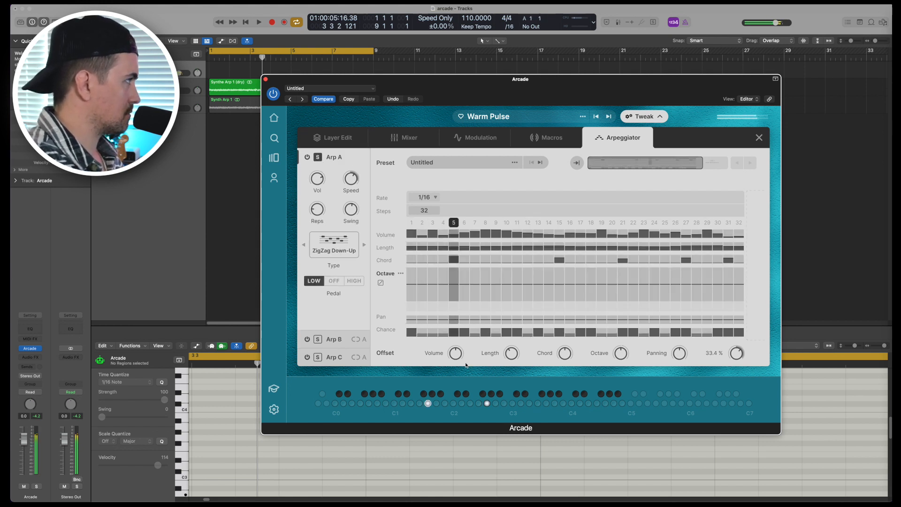
# Lower Arp A's octave offset slightly and set its length offset to 25.2 %.
pyautogui.moveTo(620, 354); pyautogui.dragTo(622, 364)
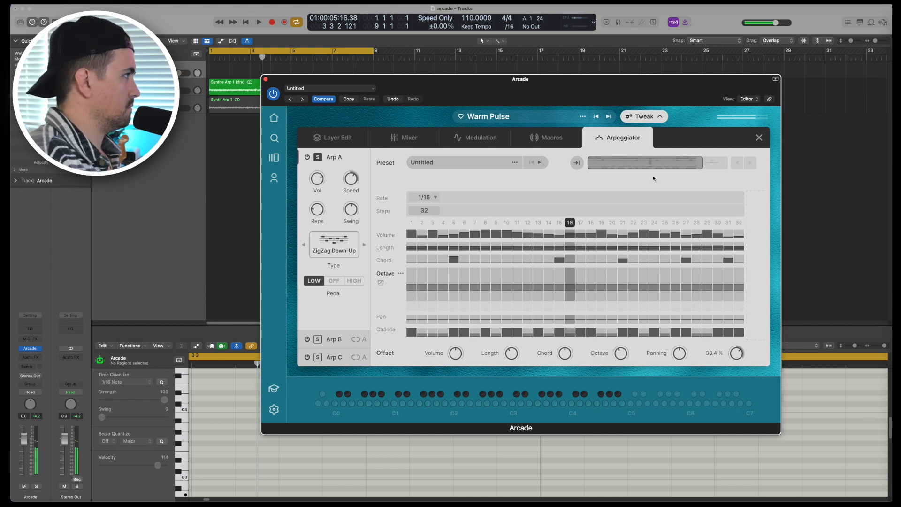
pyautogui.click(386, 247)
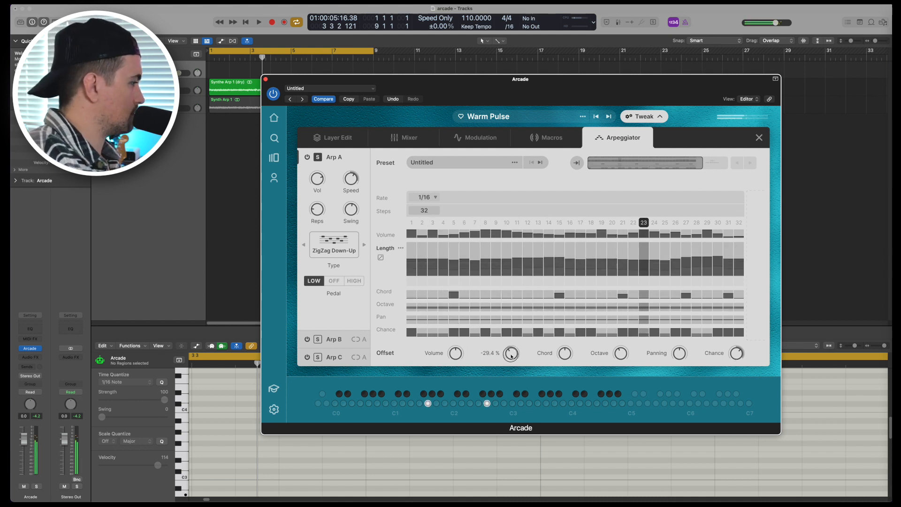
pyautogui.moveTo(511, 352); pyautogui.dragTo(518, 336)
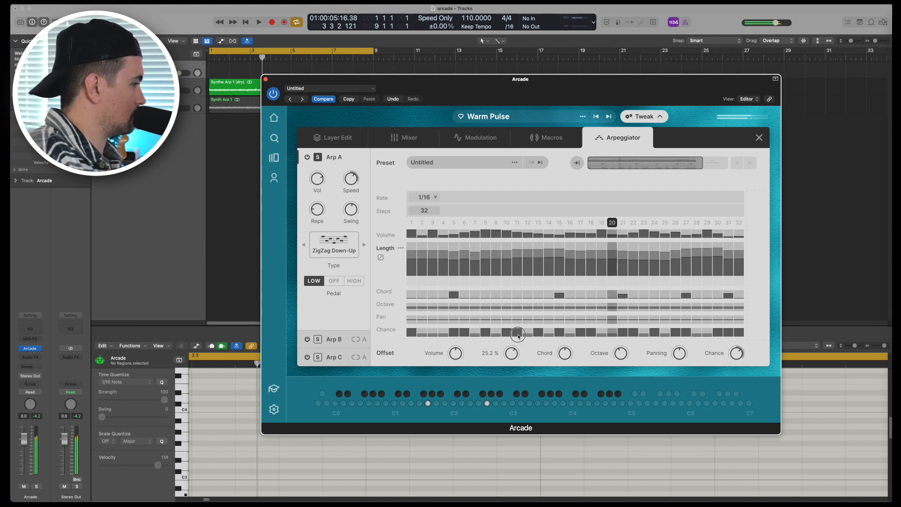
pyautogui.click(518, 336)
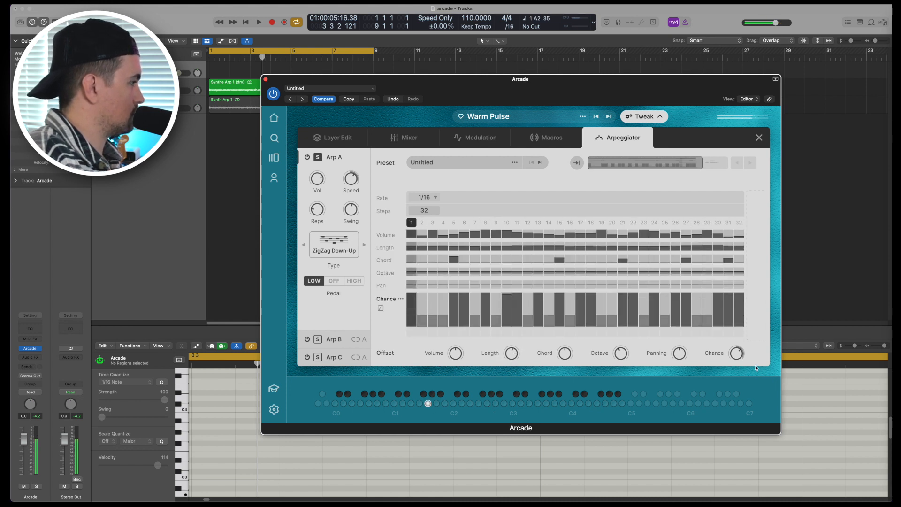
# Set Arp A's chance offset to -25.9 % and return to the kit's layer settings.
pyautogui.moveTo(738, 355); pyautogui.dragTo(719, 413)
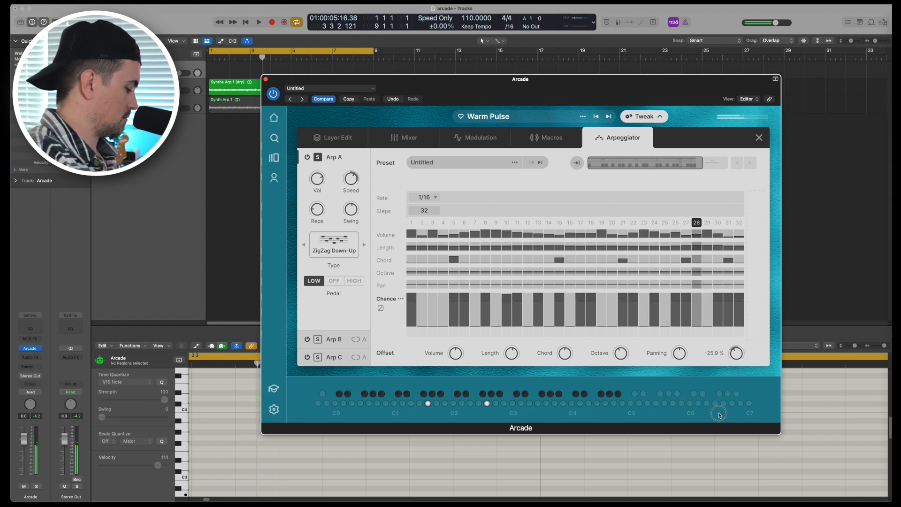
pyautogui.click(333, 137)
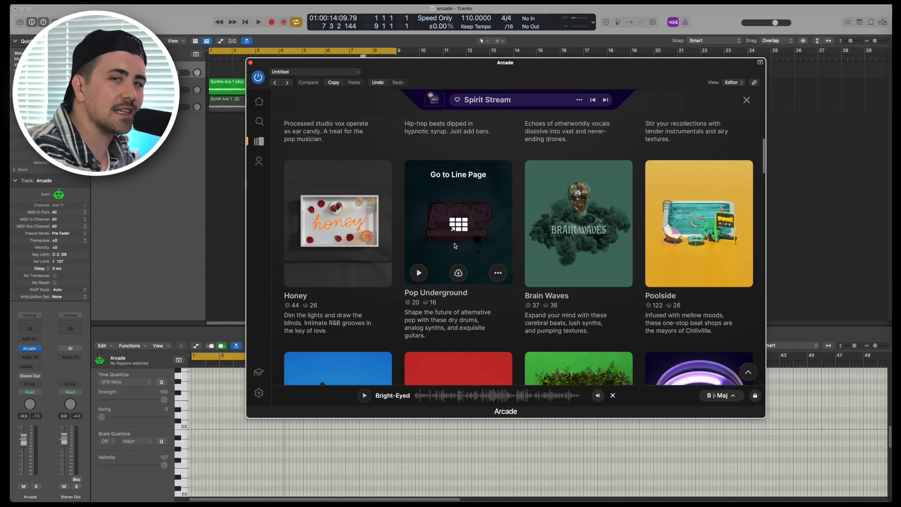
# In the Pop Underground line, preview the Glimpse sampler kit and load it for playing.
pyautogui.click(454, 245)
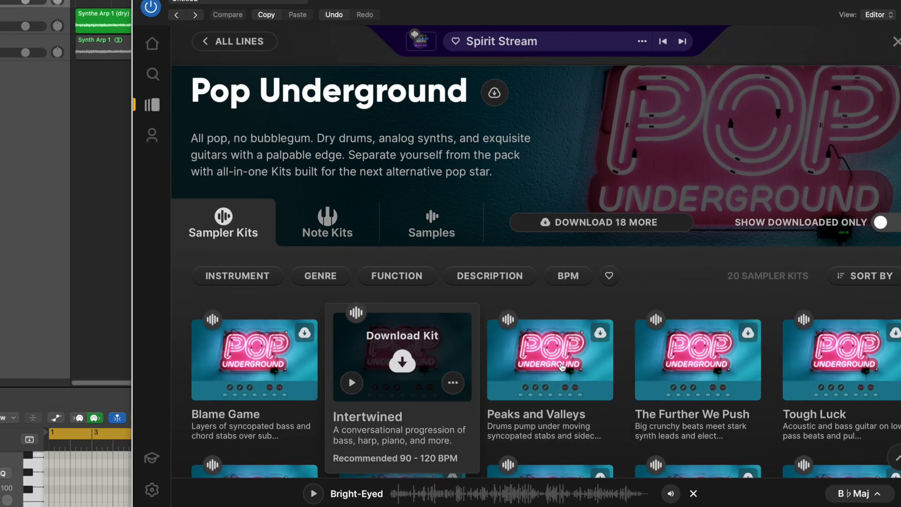
pyautogui.scroll(-10, 562, 367)
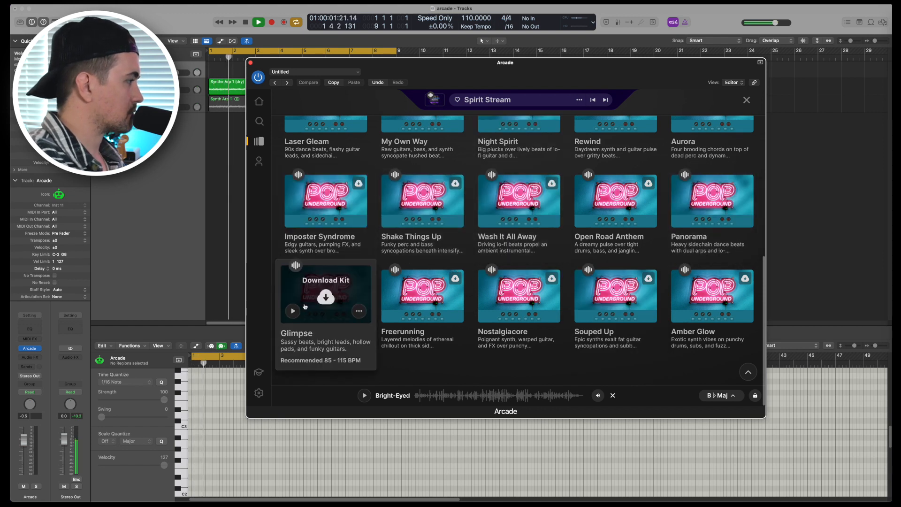
pyautogui.click(292, 311)
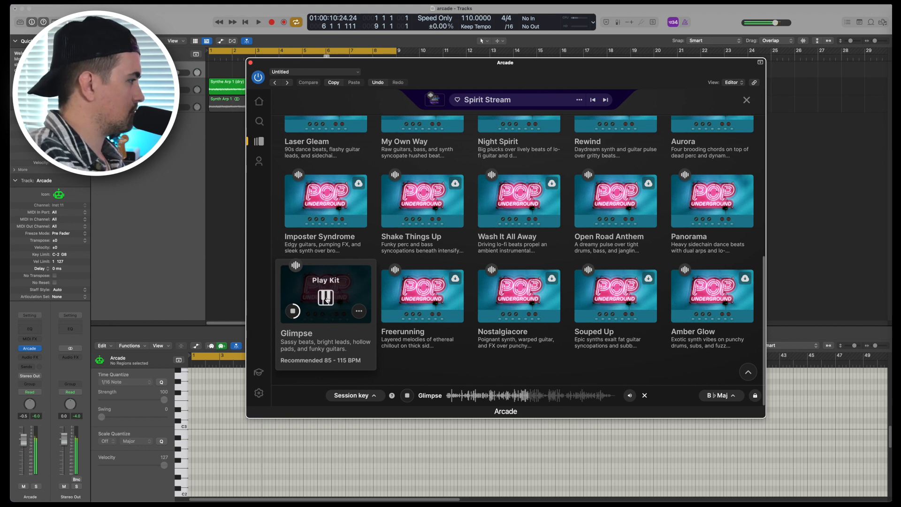
pyautogui.click(326, 297)
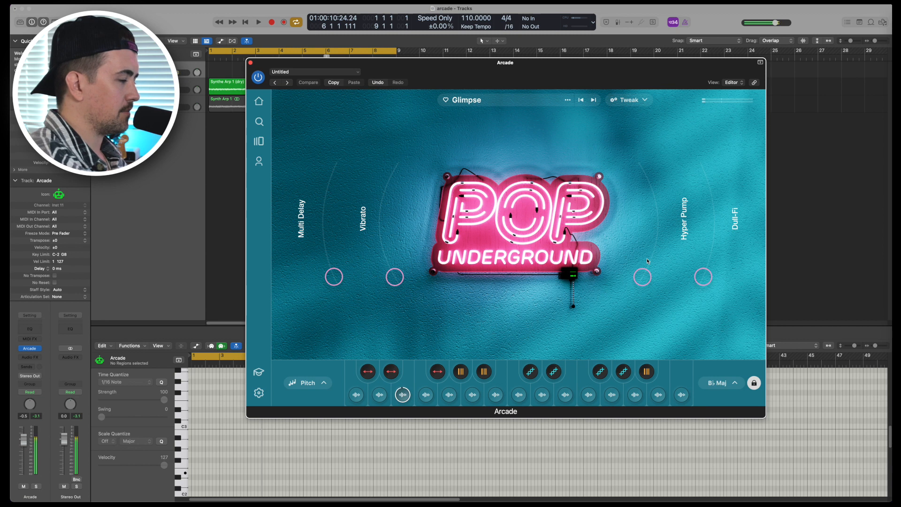
# Record a Glimpse sample on the Arcade track and bounce the region in place to a new track, leaving the source.
pyautogui.press('r')
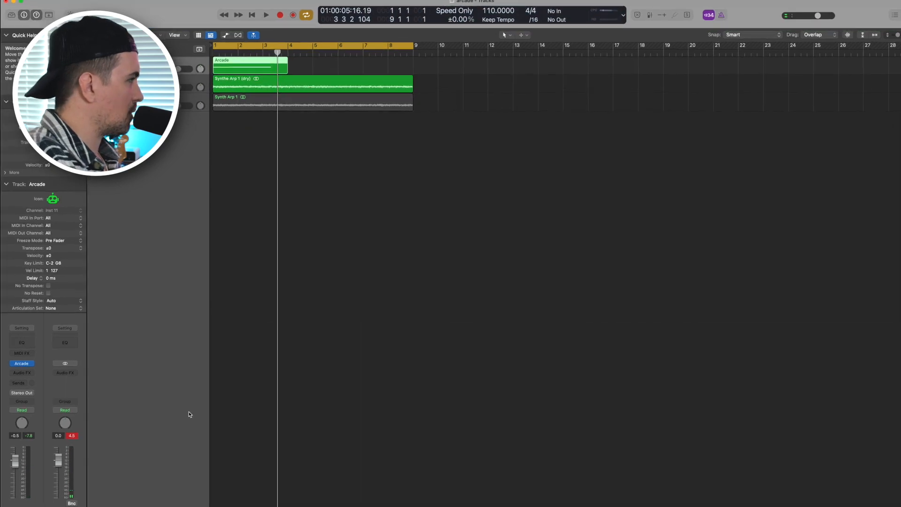
pyautogui.rightClick(305, 75)
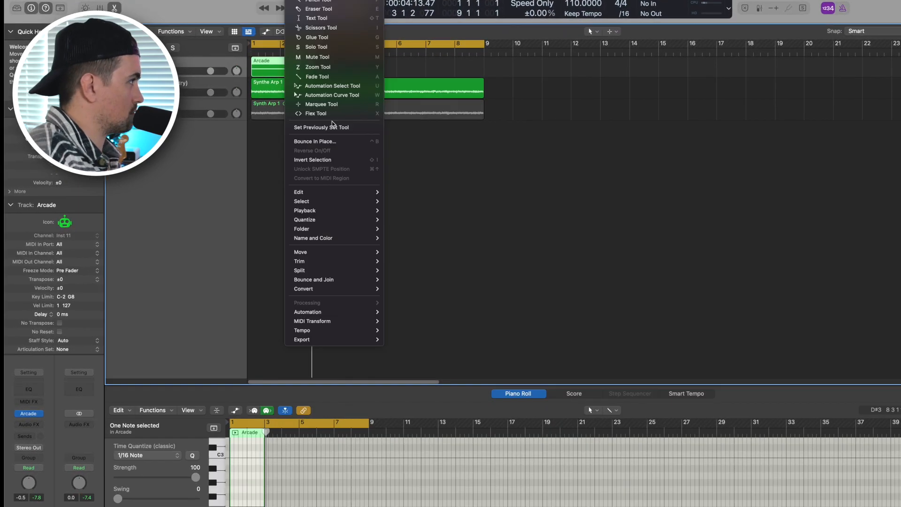
pyautogui.click(304, 119)
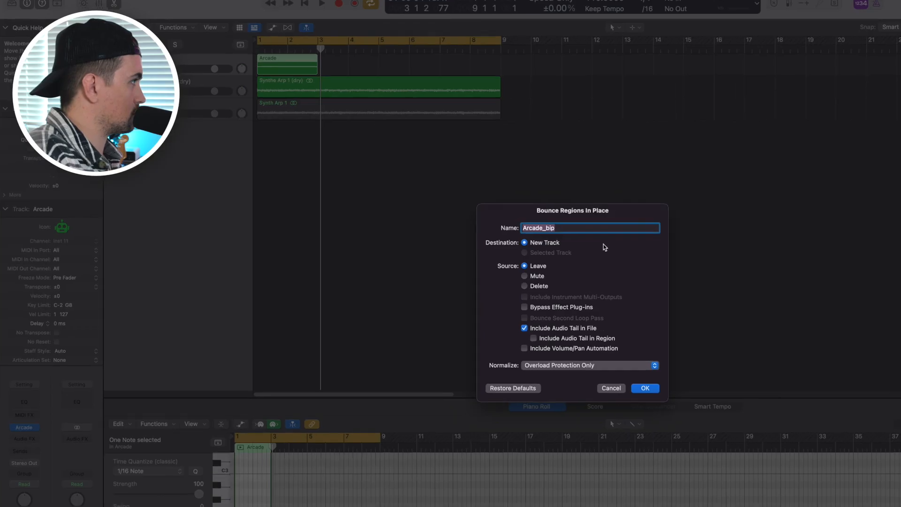
pyautogui.press('Return')
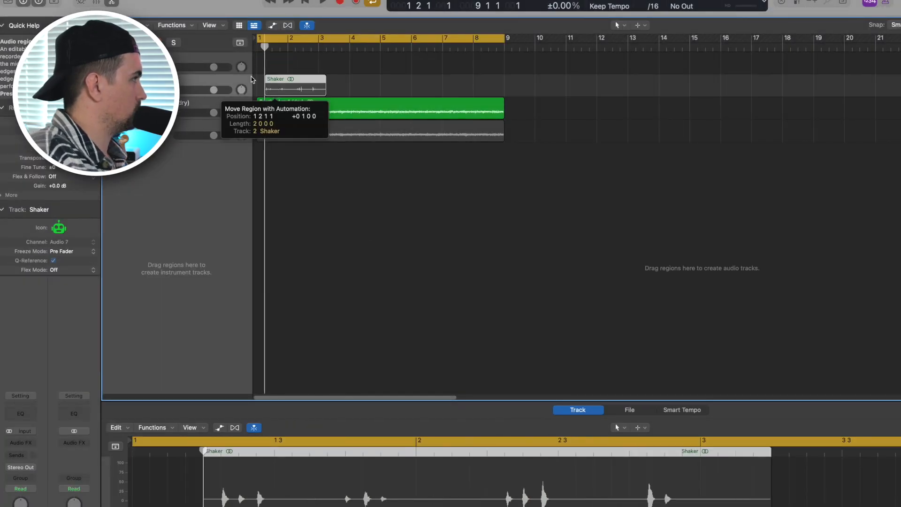
# Move the Shaker region one beat later to position 1 2 1 1, play it back and repeat it along its track.
pyautogui.moveTo(251, 77); pyautogui.dragTo(268, 81)
pyautogui.press('space')
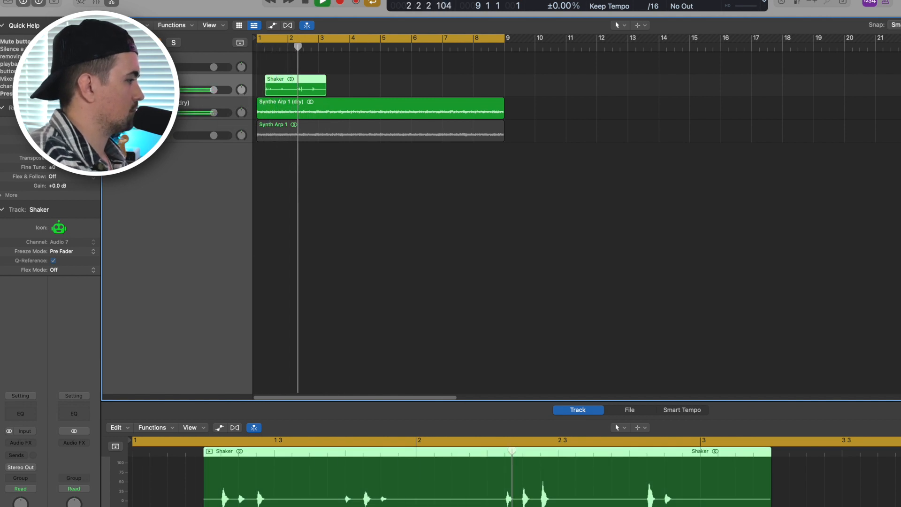
pyautogui.press('space')
pyautogui.moveTo(325, 89); pyautogui.dragTo(405, 90)
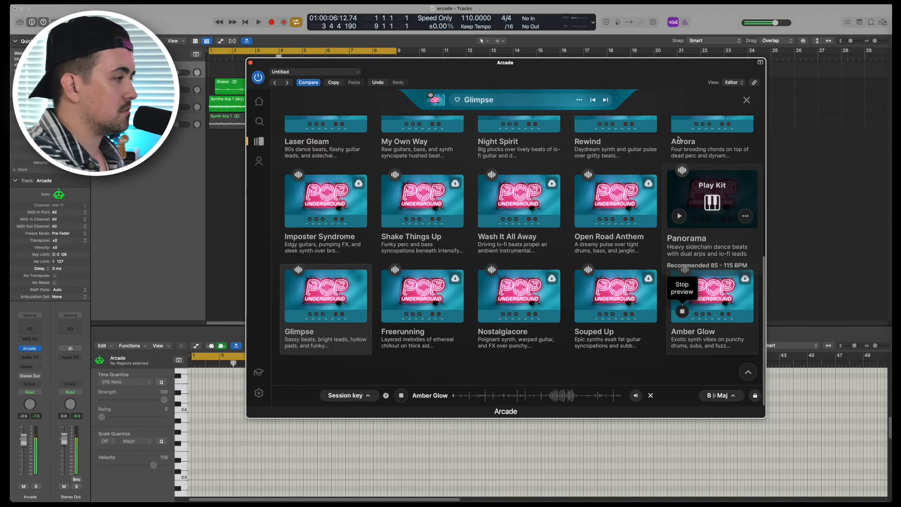
# Preview the Open Road Anthem and Panorama sampler kits, and leave the browser with Panorama loaded for playing.
pyautogui.click(582, 218)
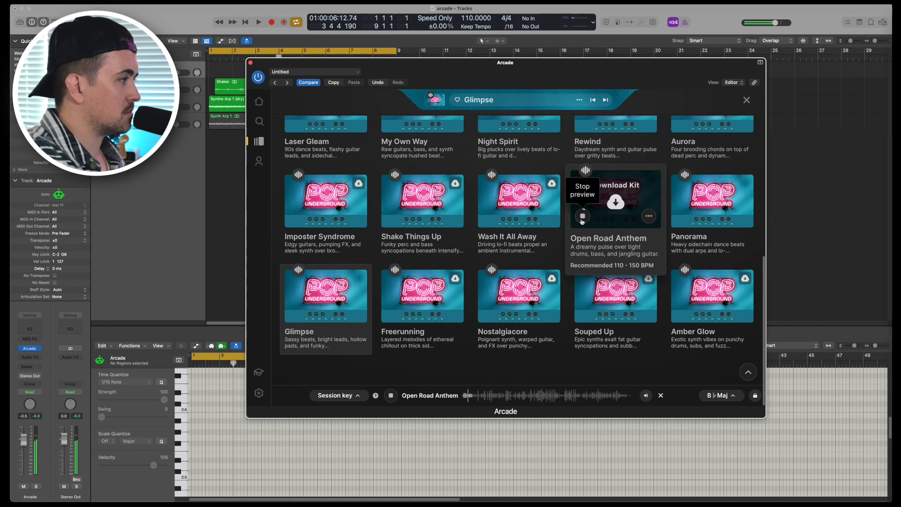
pyautogui.click(681, 216)
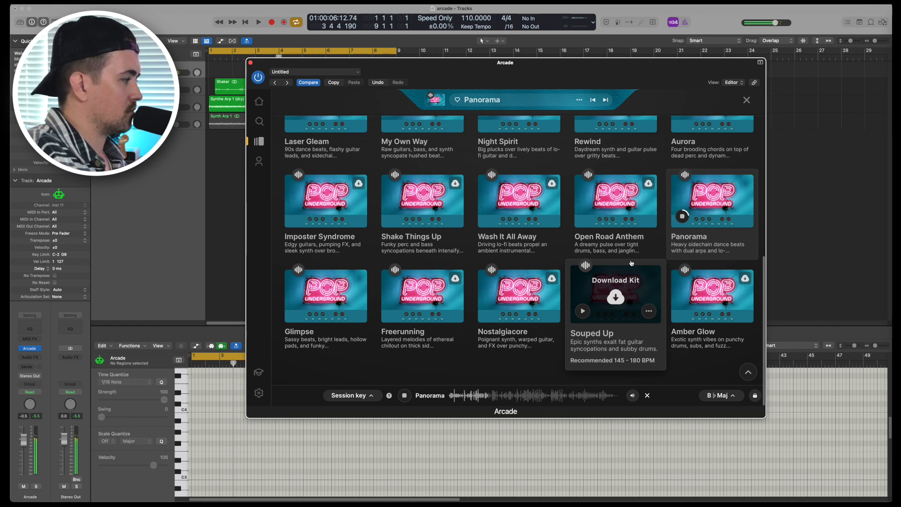
pyautogui.press('Escape')
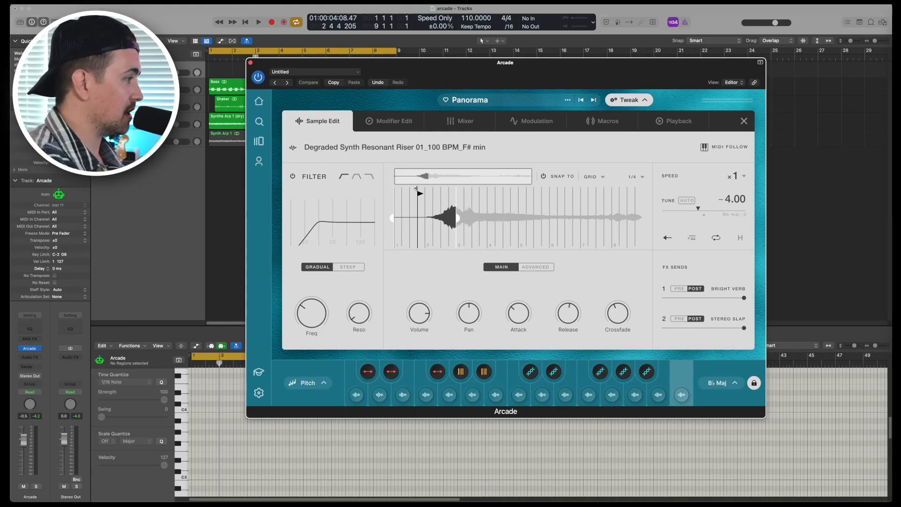
# Record a Panorama pad note on the Arcade track and move it to other keys to trigger the kit's neighbouring samples.
pyautogui.press('r')
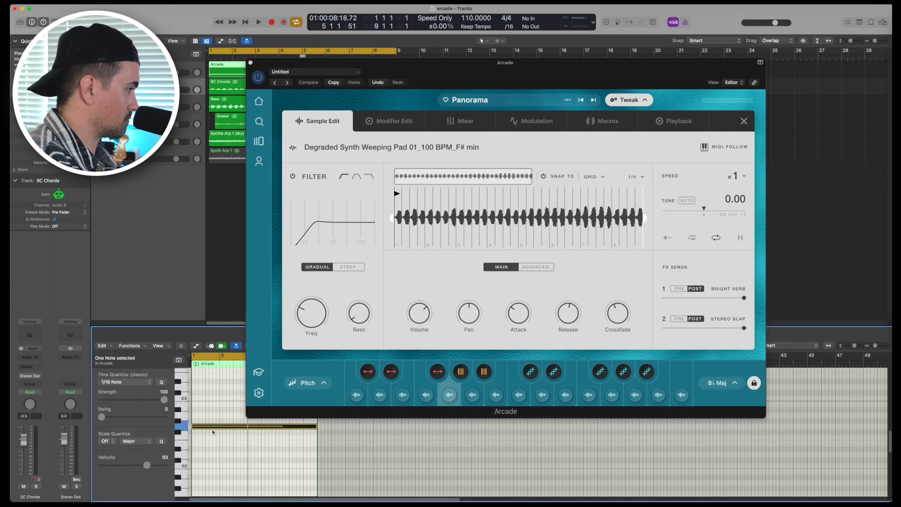
pyautogui.click(212, 431)
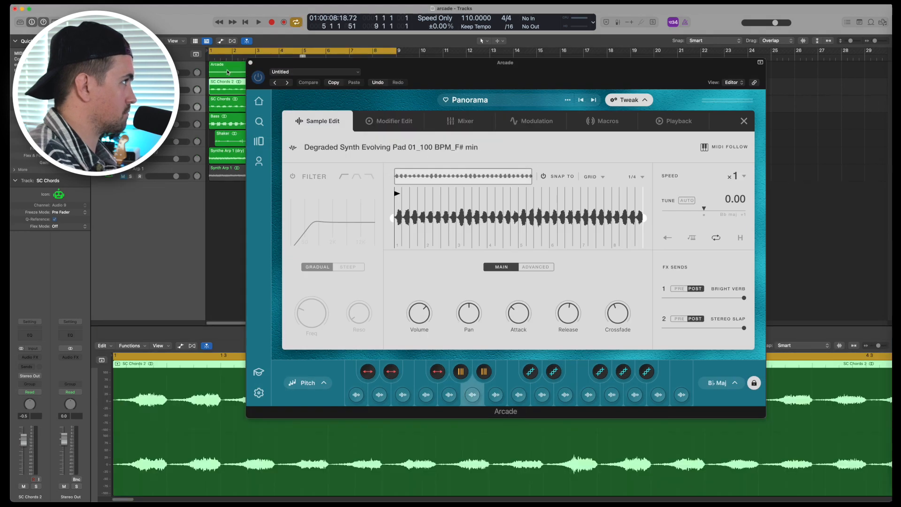
pyautogui.click(207, 416)
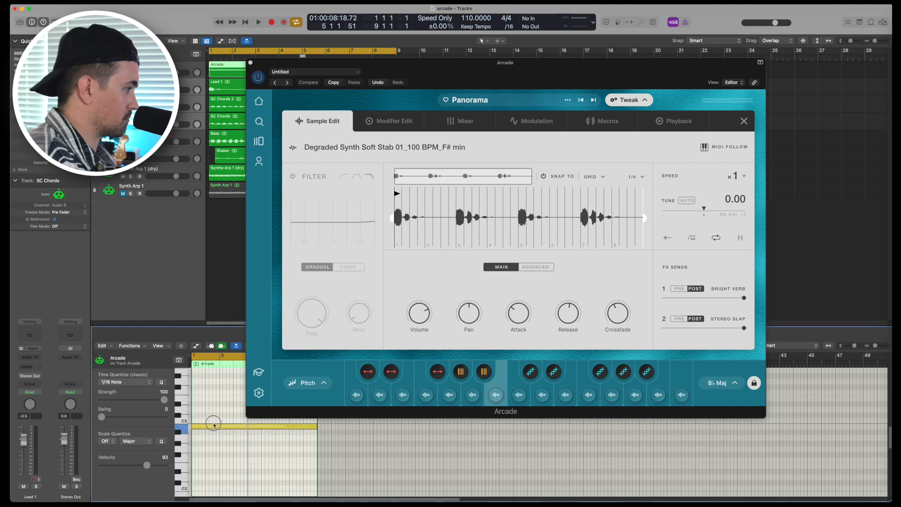
pyautogui.click(213, 414)
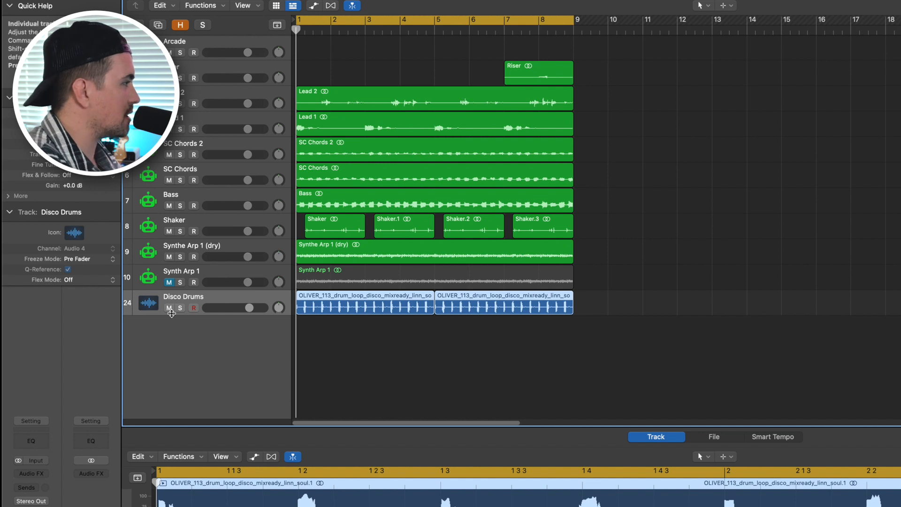
# Solo the Disco Drums track.
pyautogui.click(181, 308)
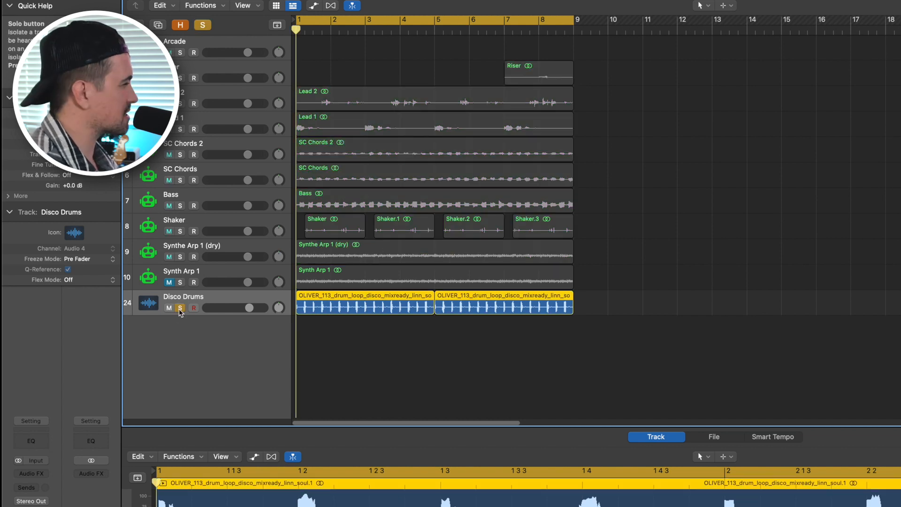
# Play the loop from the start and solo the Bass and Synthe Arp 1 (dry) tracks alongside Disco Drums.
pyautogui.press('space')
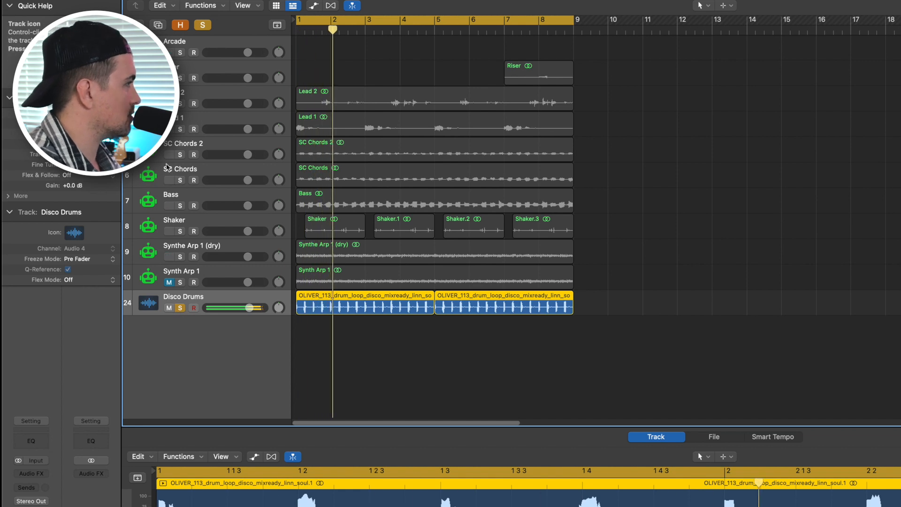
pyautogui.click(181, 206)
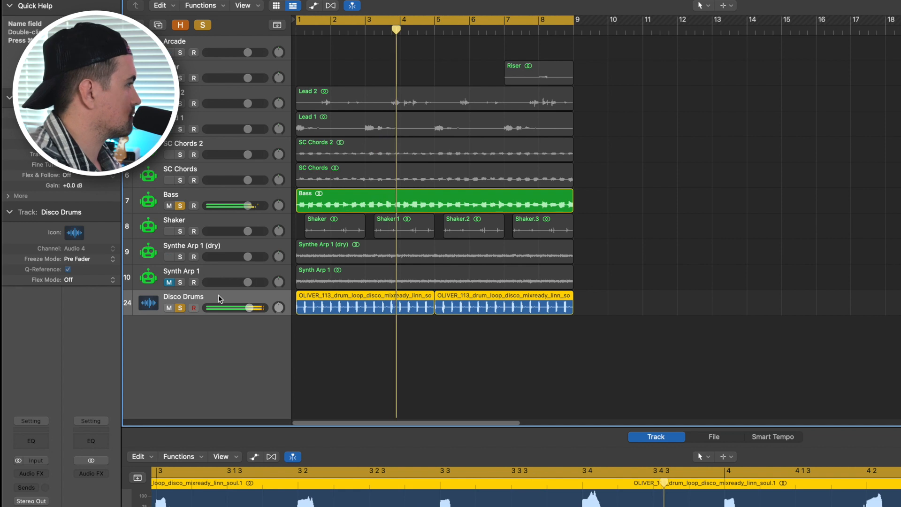
pyautogui.click(180, 257)
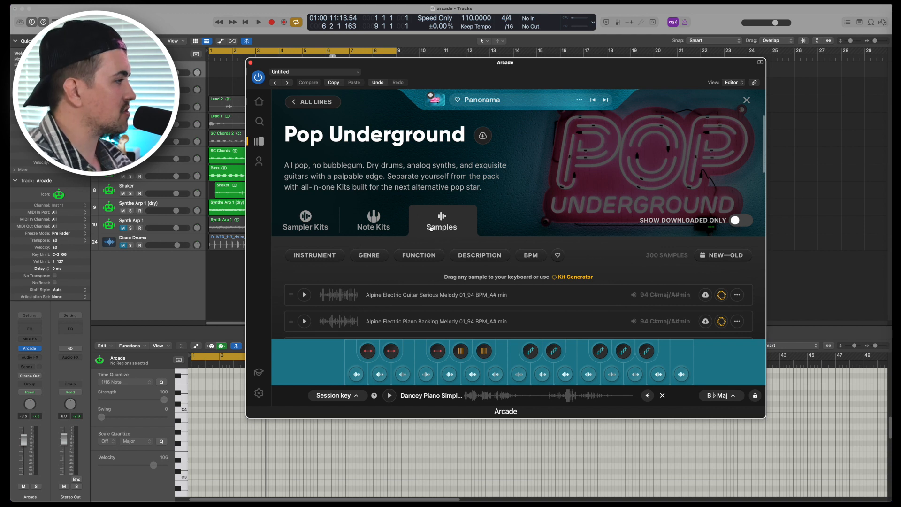
# Find and preview the Dancey Piano Simple Rhythm 01_112 BPM_C Maj sample in Pop Underground and place it on a keyboard key.
pyautogui.scroll(-3, 471, 286)
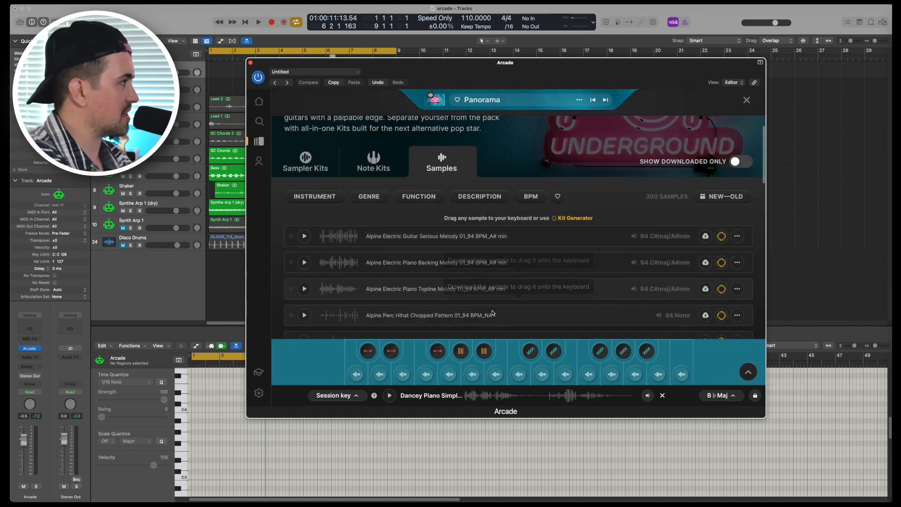
pyautogui.scroll(-10, 305, 188)
pyautogui.click(304, 216)
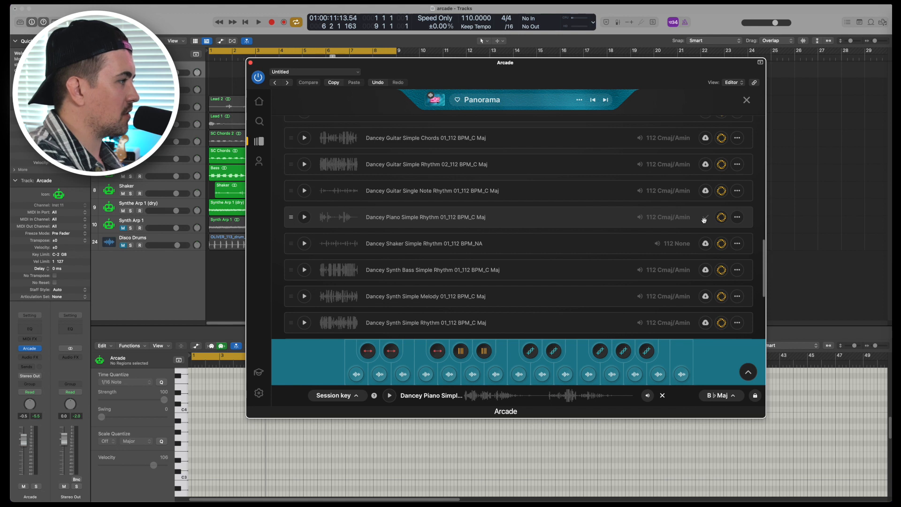
pyautogui.moveTo(559, 254); pyautogui.dragTo(542, 376)
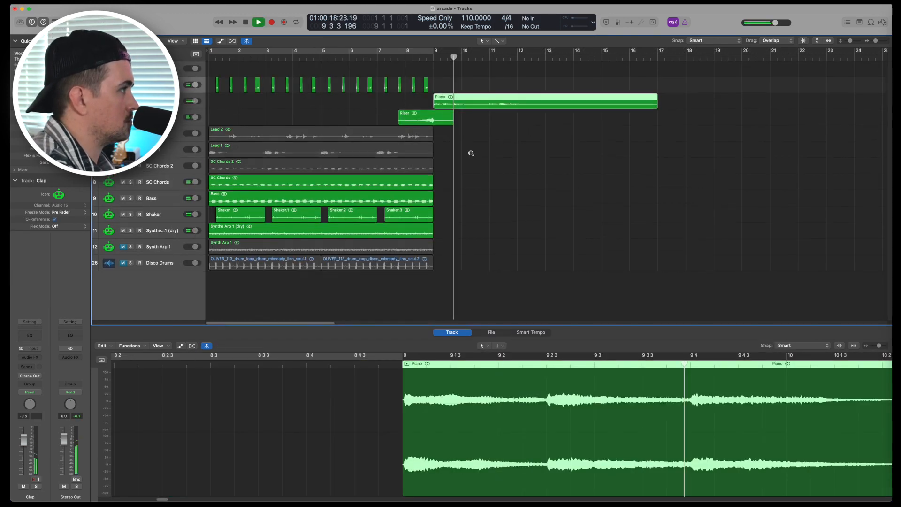
# Shorten the Piano region to end at bar 13 and copy the Riser region so it leads across bar 13.
pyautogui.scroll(5, 471, 154)
pyautogui.moveTo(488, 120); pyautogui.dragTo(419, 120)
pyautogui.moveTo(341, 147); pyautogui.dragTo(412, 148)
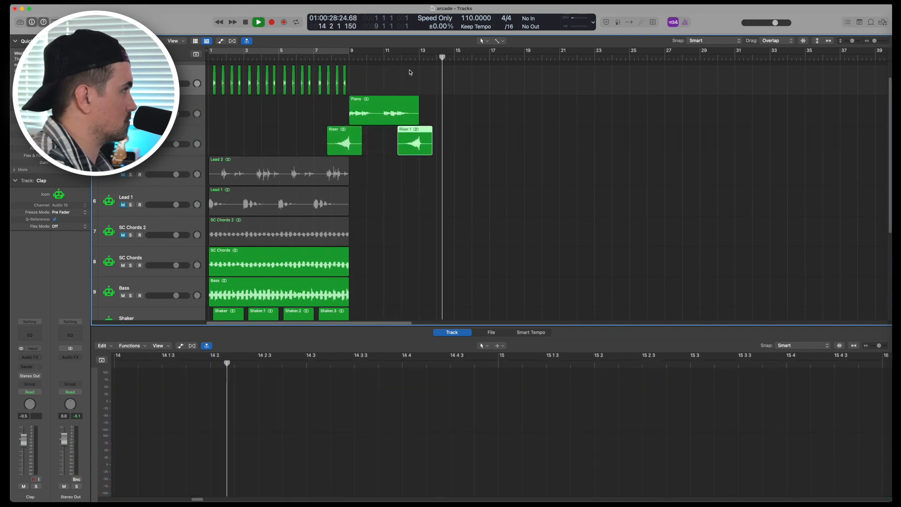
# Play the piano break from before bar 13, copy the Lead 1 region to bar 13 and unmute its track.
pyautogui.click(393, 58)
pyautogui.scroll(-5, 403, 197)
pyautogui.press('space')
pyautogui.moveTo(221, 216); pyautogui.dragTo(432, 216)
pyautogui.click(123, 217)
# Copy the SC Chords and Disco Drums regions to bar 13 and trim their starts to about position 13 1 3 240.
pyautogui.keyDown('alt'); pyautogui.moveTo(221, 275); pyautogui.dragTo(421, 287); pyautogui.keyUp('alt')
pyautogui.scroll(5, 428, 280)
pyautogui.scroll(-8, 413, 187)
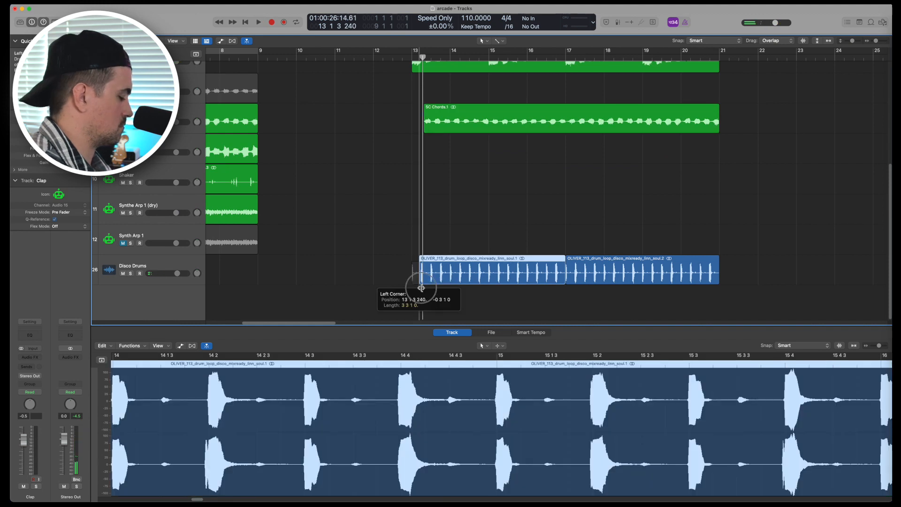
pyautogui.keyDown('alt'); pyautogui.moveTo(218, 195); pyautogui.dragTo(421, 197); pyautogui.keyUp('alt')
pyautogui.keyDown('alt'); pyautogui.moveTo(238, 209); pyautogui.dragTo(446, 209); pyautogui.keyUp('alt')
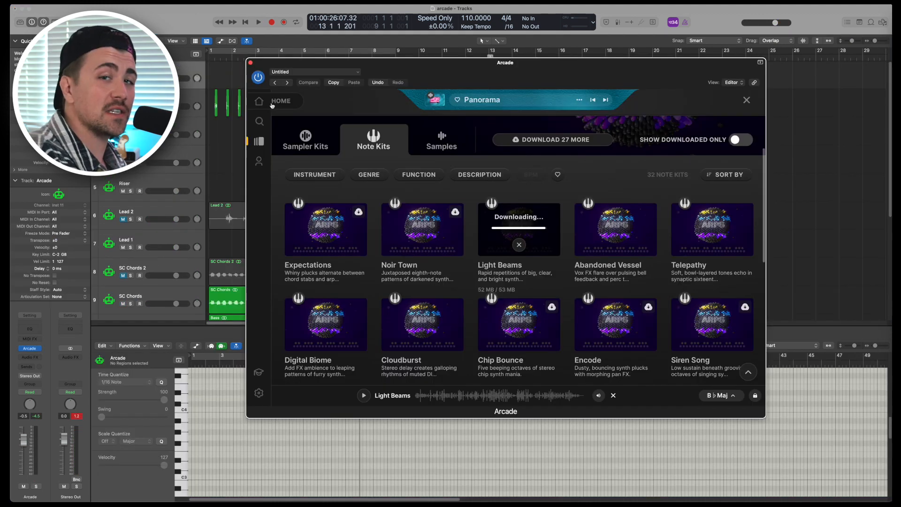
# Load the downloaded Light Beams note kit from the Arps line and open its tweak settings.
pyautogui.moveTo(512, 288)
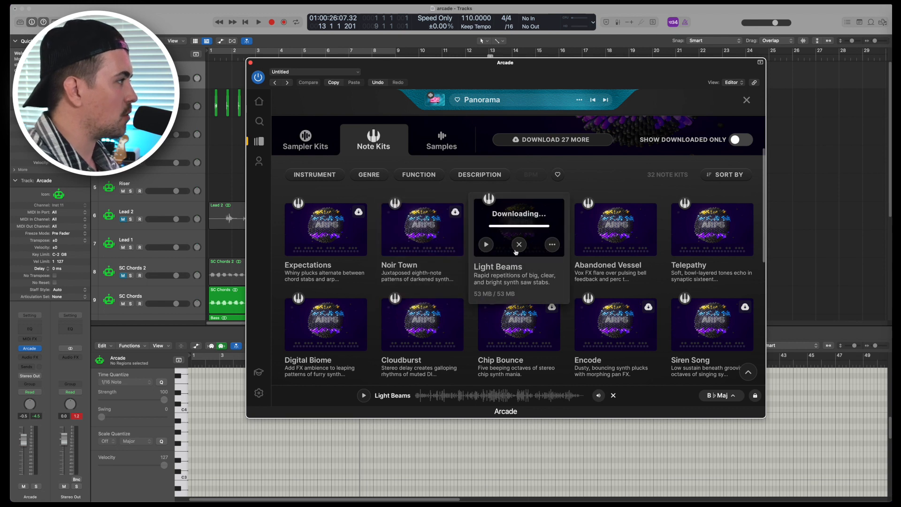
pyautogui.click(519, 232)
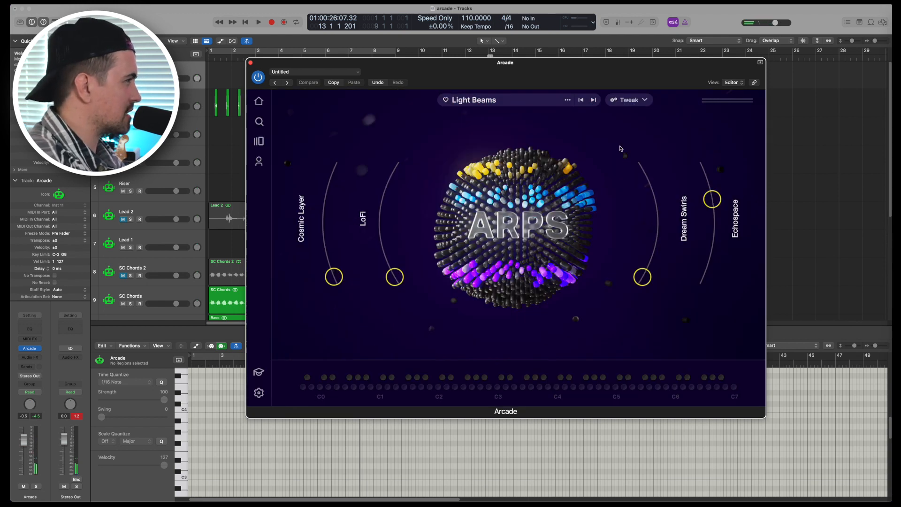
pyautogui.click(629, 99)
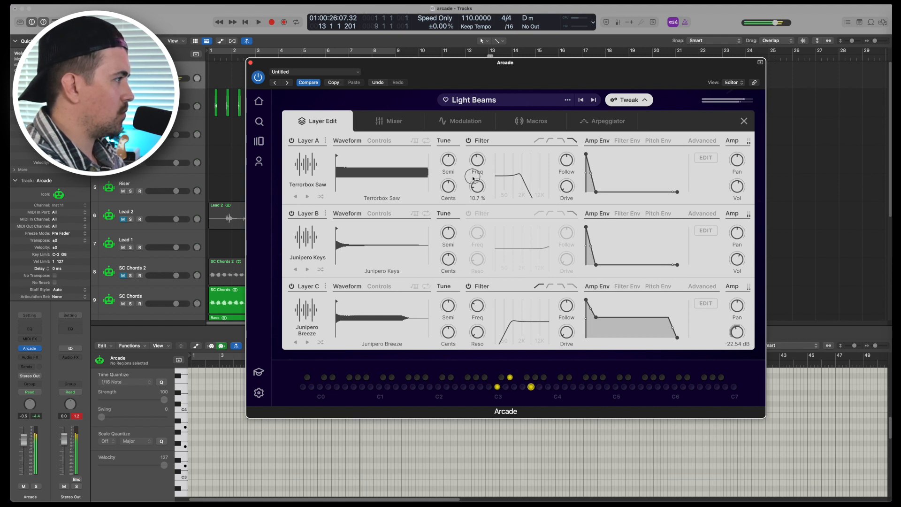
# Check Arp B's link to Arp A in the Light Beams arpeggiator and set Arp A's type to Down.
pyautogui.click(607, 120)
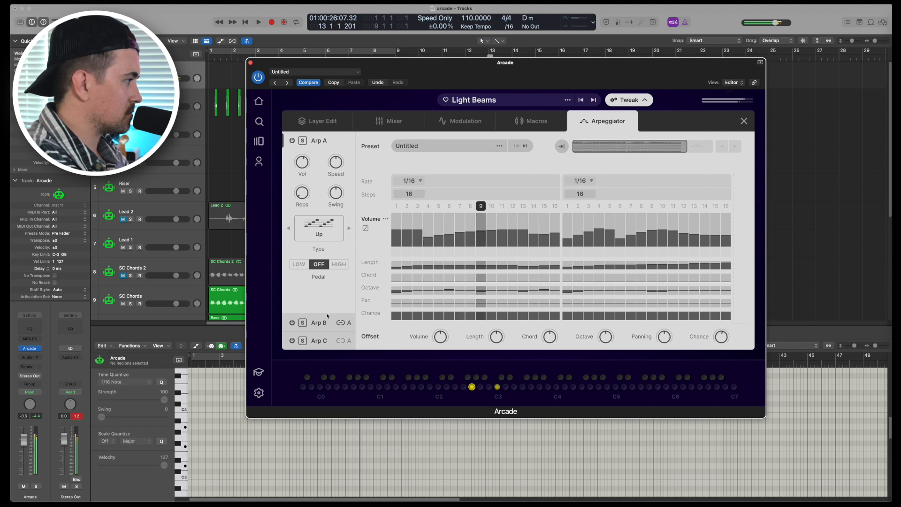
pyautogui.click(322, 324)
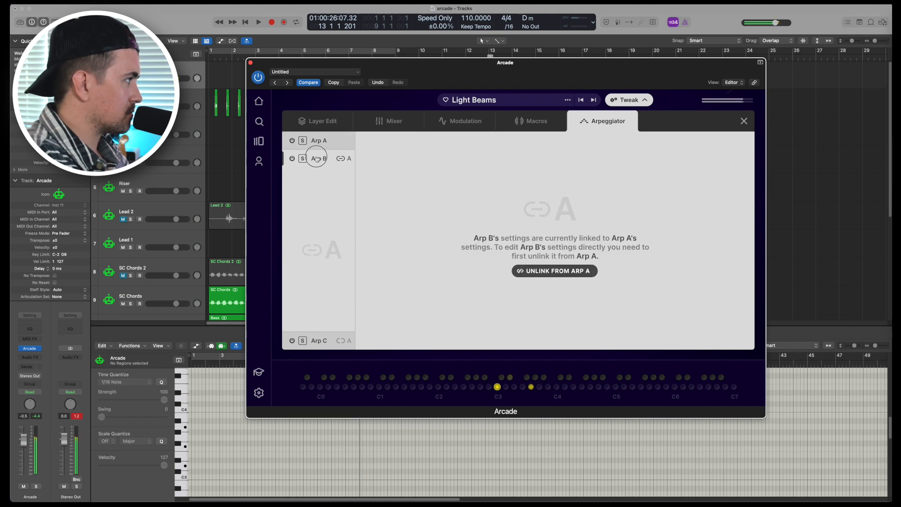
pyautogui.click(322, 140)
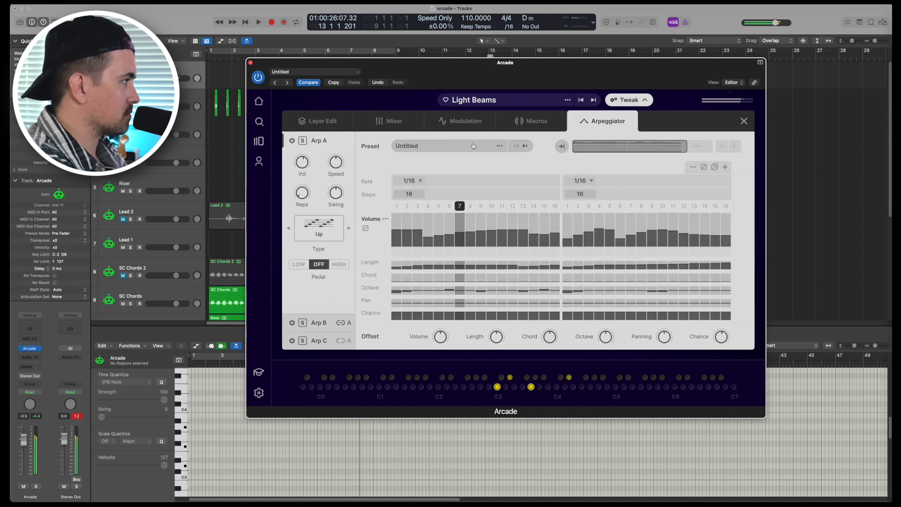
pyautogui.click(349, 228)
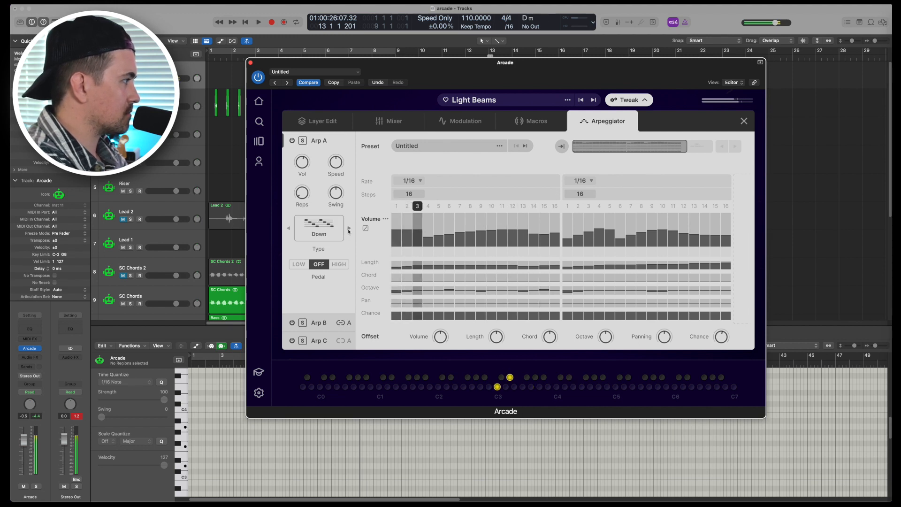